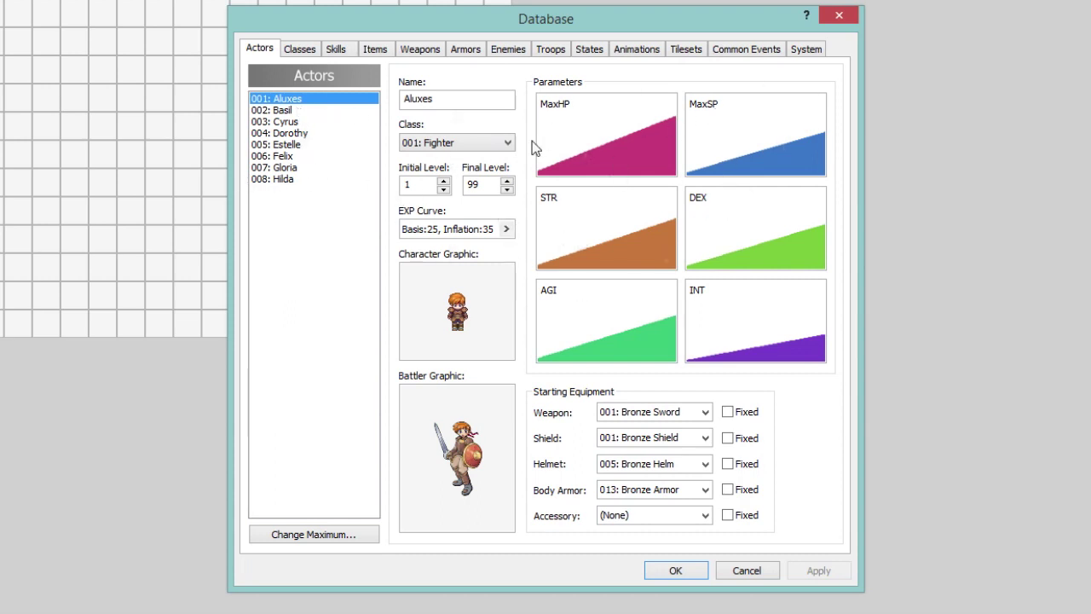
Step: Inspect the MaxHP, STR, DEX, AGI and INT curves, then bring up Change Maximum for actors
{"action": "left_click", "coordinate": [631, 145]}
{"action": "left_click", "coordinate": [601, 214]}
{"action": "left_click", "coordinate": [793, 216]}
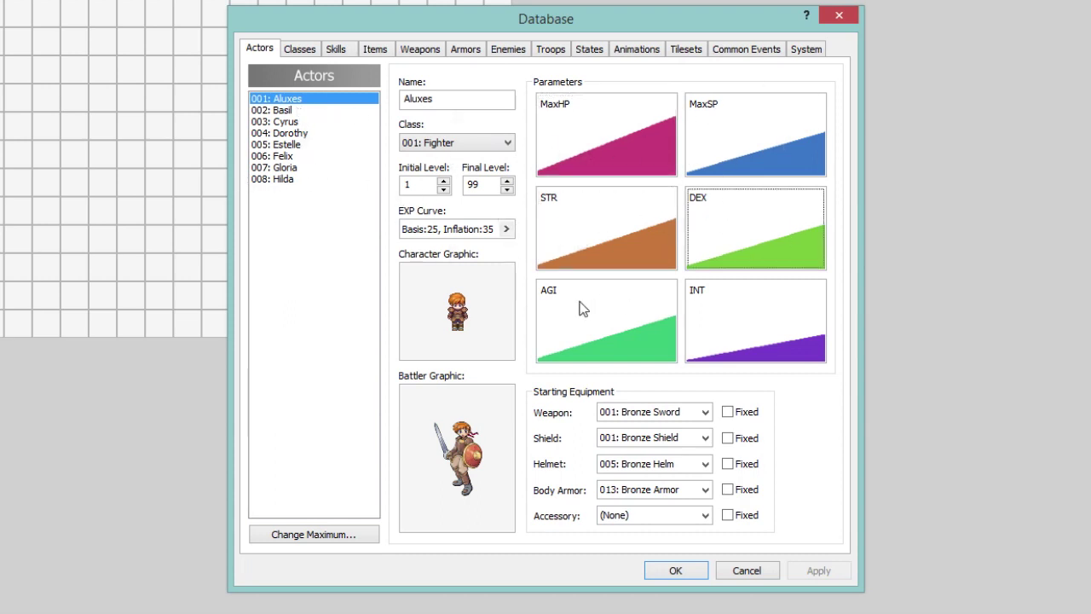
{"action": "left_click", "coordinate": [582, 314]}
{"action": "left_click", "coordinate": [729, 302]}
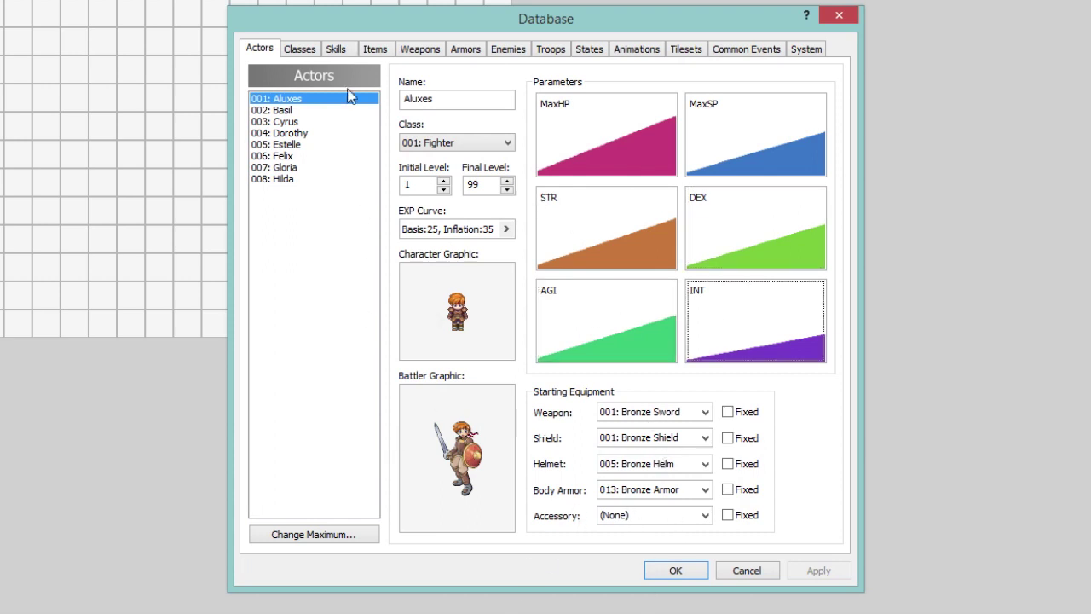
{"action": "left_click", "coordinate": [327, 537]}
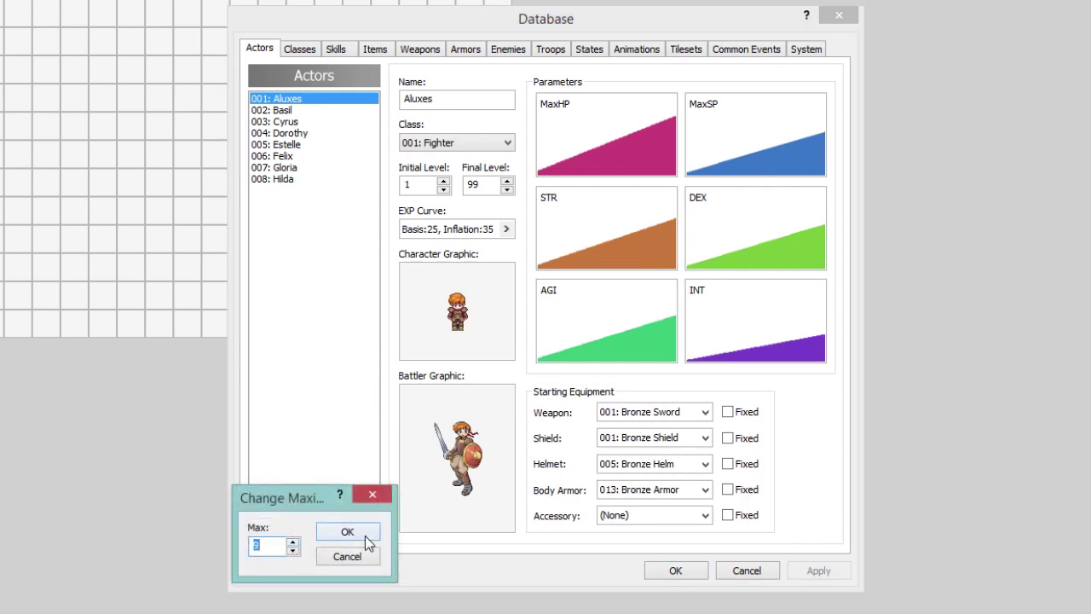
Step: Raise the actor maximum to 9 and select the new actor 009
{"action": "key", "text": "Return"}
{"action": "left_click", "coordinate": [290, 537]}
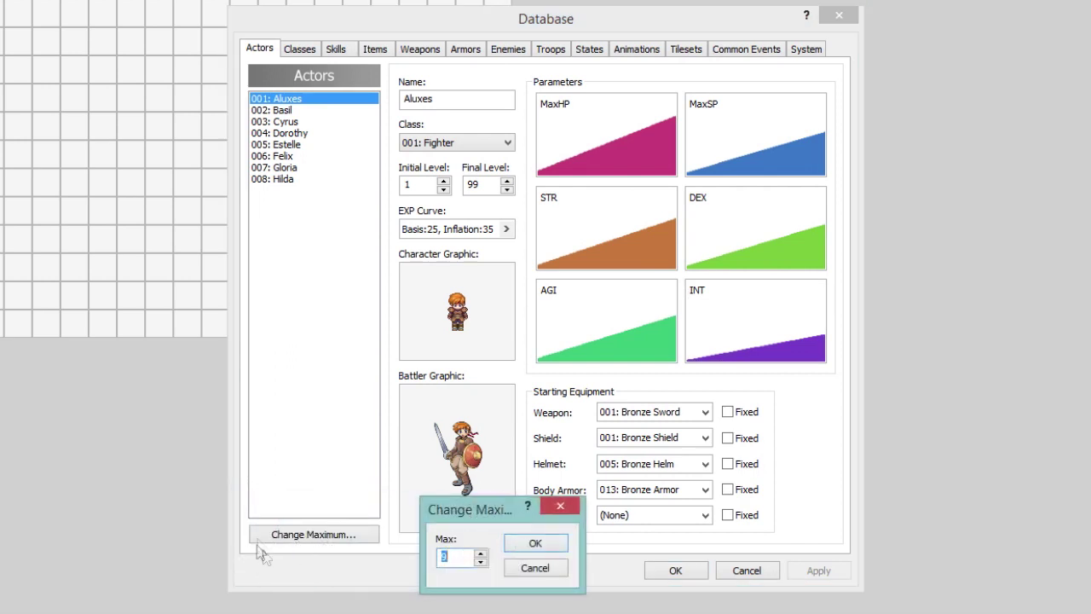
{"action": "type", "text": "9"}
{"action": "left_click", "coordinate": [532, 543]}
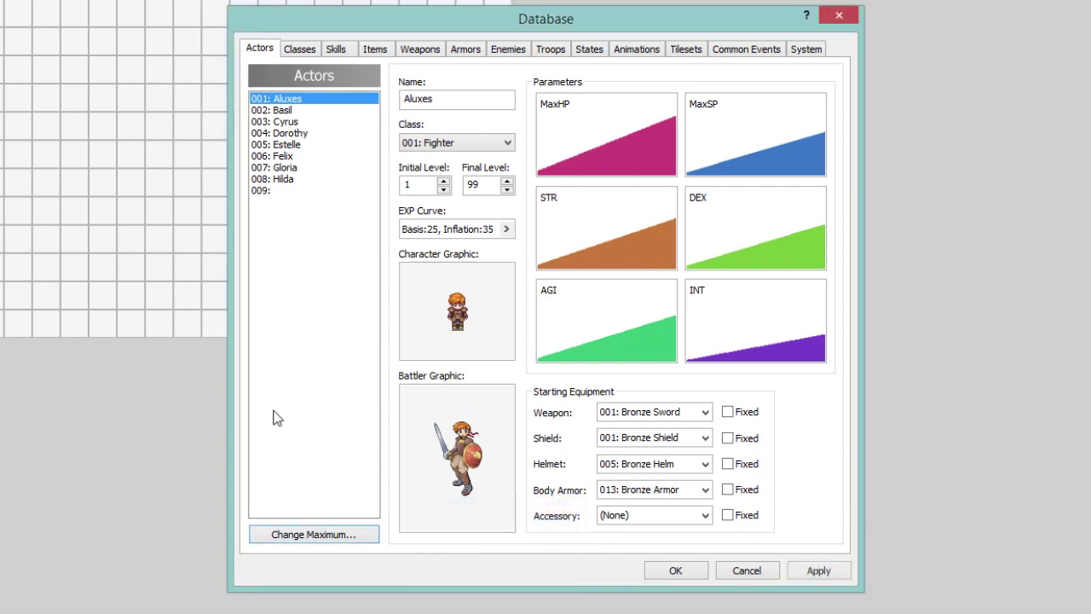
{"action": "left_click", "coordinate": [275, 191]}
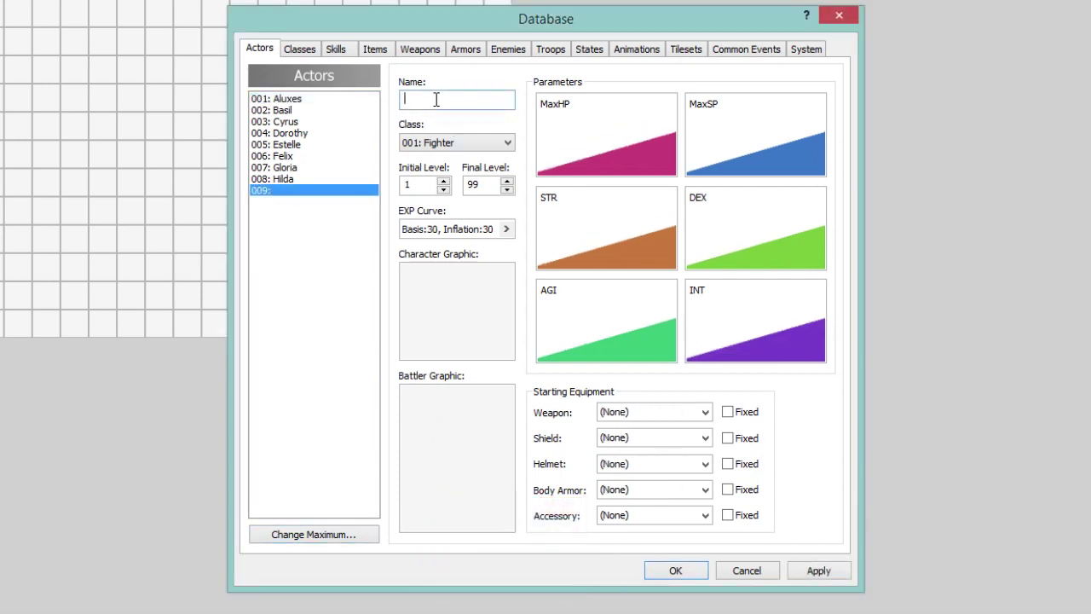
Step: Give Po the 001: Fighter class, keeping levels 1 to 99
{"action": "left_click", "coordinate": [443, 143]}
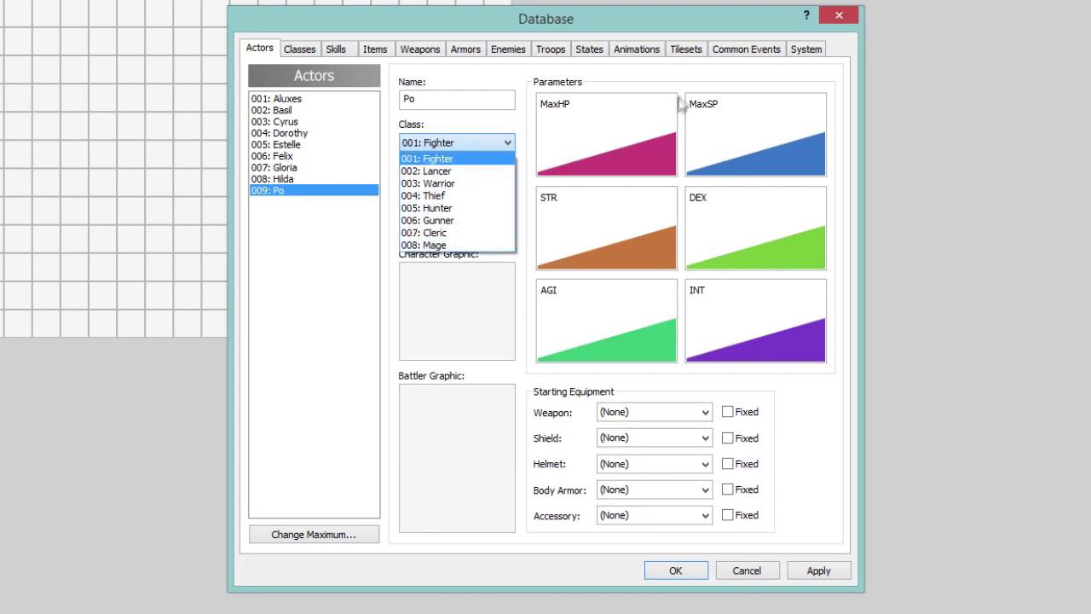
{"action": "left_click", "coordinate": [475, 167]}
{"action": "left_click", "coordinate": [466, 145]}
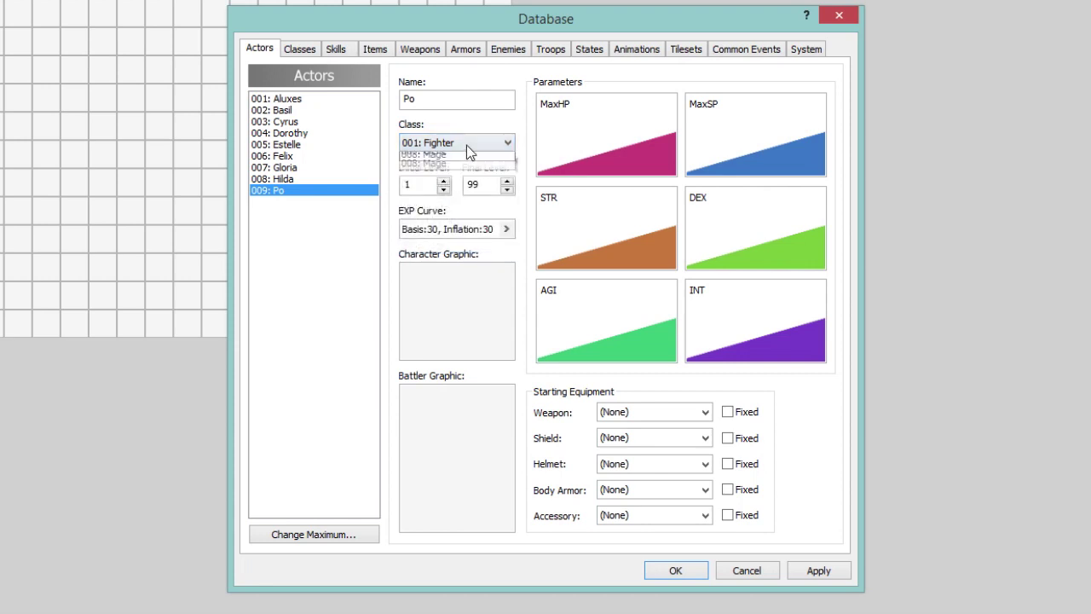
{"action": "left_click", "coordinate": [466, 145]}
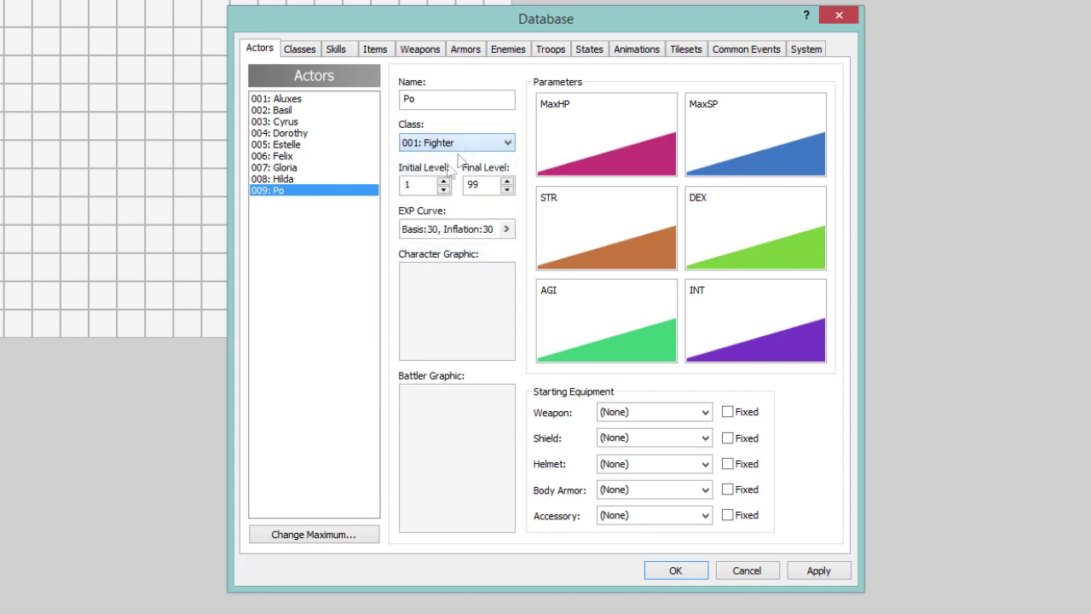
{"action": "left_click_drag", "start_coordinate": [429, 189], "coordinate": [392, 190]}
{"action": "left_click_drag", "start_coordinate": [478, 188], "coordinate": [457, 189]}
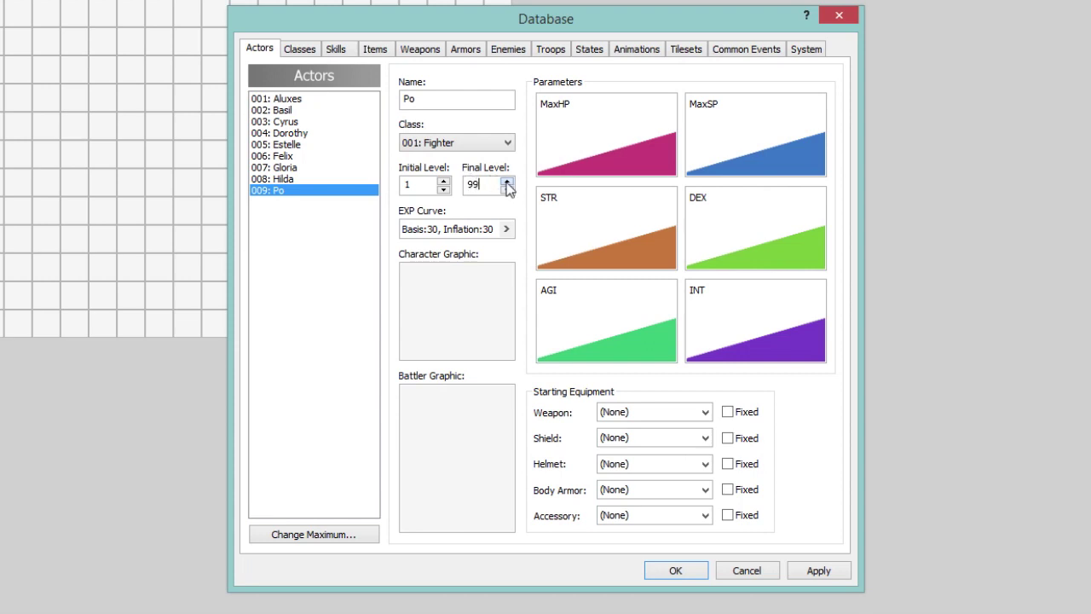
{"action": "left_click", "coordinate": [507, 182]}
{"action": "left_click", "coordinate": [486, 184]}
Step: Set Po's EXP curve to Basis 31 and Inflation 50
{"action": "left_click", "coordinate": [454, 229]}
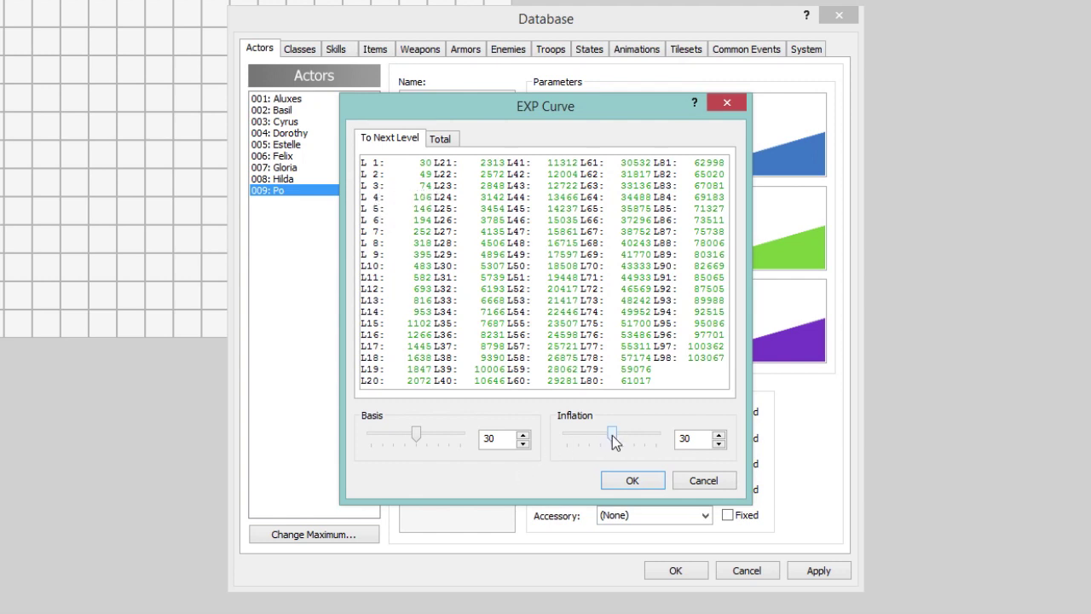
{"action": "left_click_drag", "start_coordinate": [615, 441], "coordinate": [682, 438]}
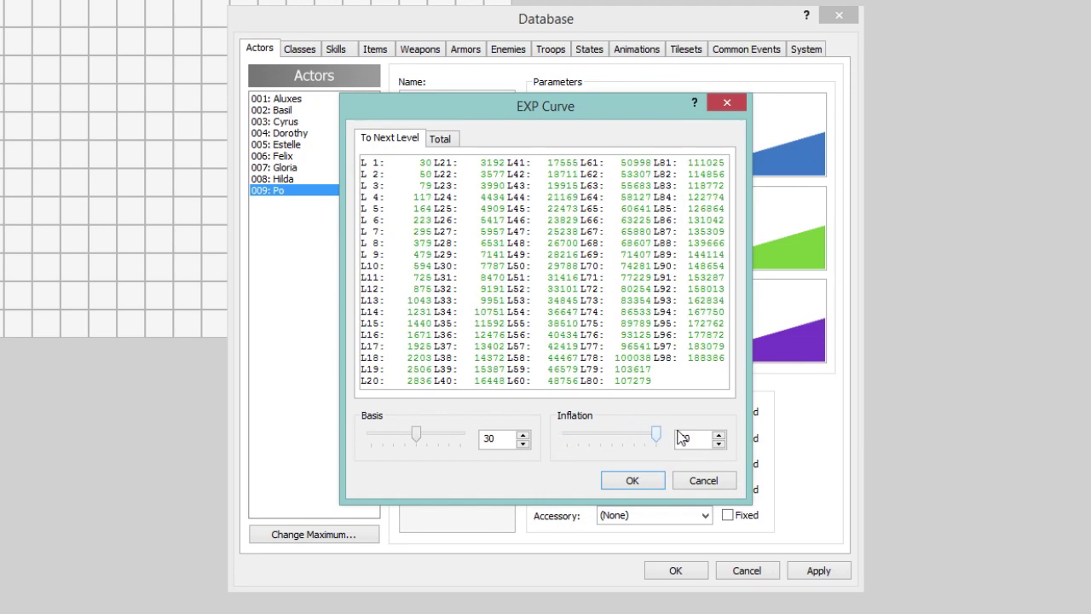
{"action": "mouse_move", "coordinate": [416, 433]}
{"action": "left_mouse_down"}
{"action": "mouse_move", "coordinate": [358, 431]}
{"action": "mouse_move", "coordinate": [460, 435]}
{"action": "mouse_move", "coordinate": [351, 426]}
{"action": "mouse_move", "coordinate": [418, 416]}
{"action": "left_mouse_up"}
{"action": "left_click_drag", "start_coordinate": [662, 436], "coordinate": [561, 435]}
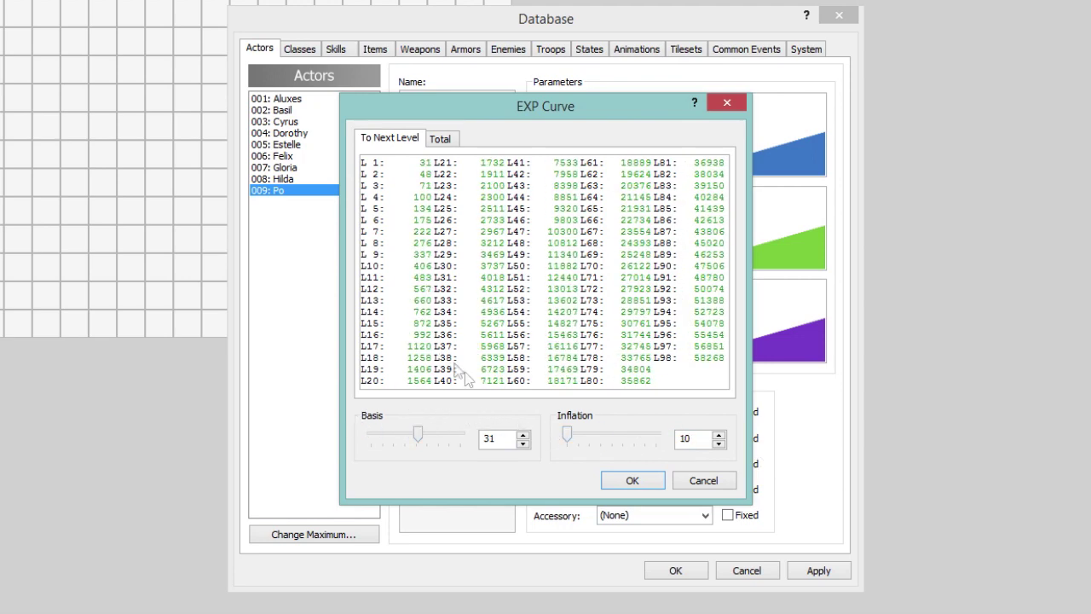
{"action": "left_click_drag", "start_coordinate": [571, 435], "coordinate": [762, 440]}
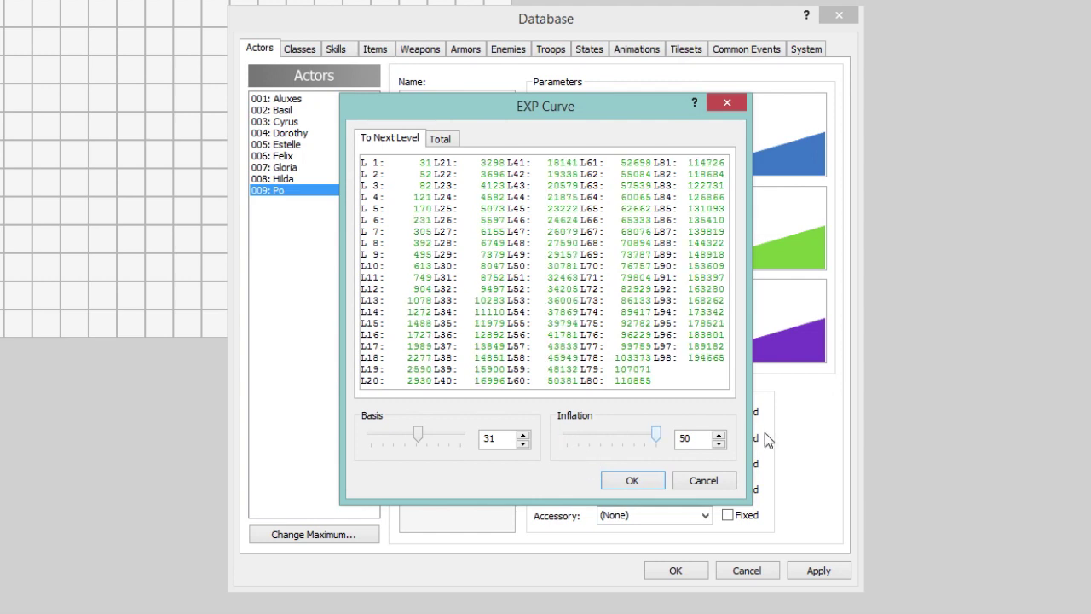
{"action": "left_click", "coordinate": [633, 480]}
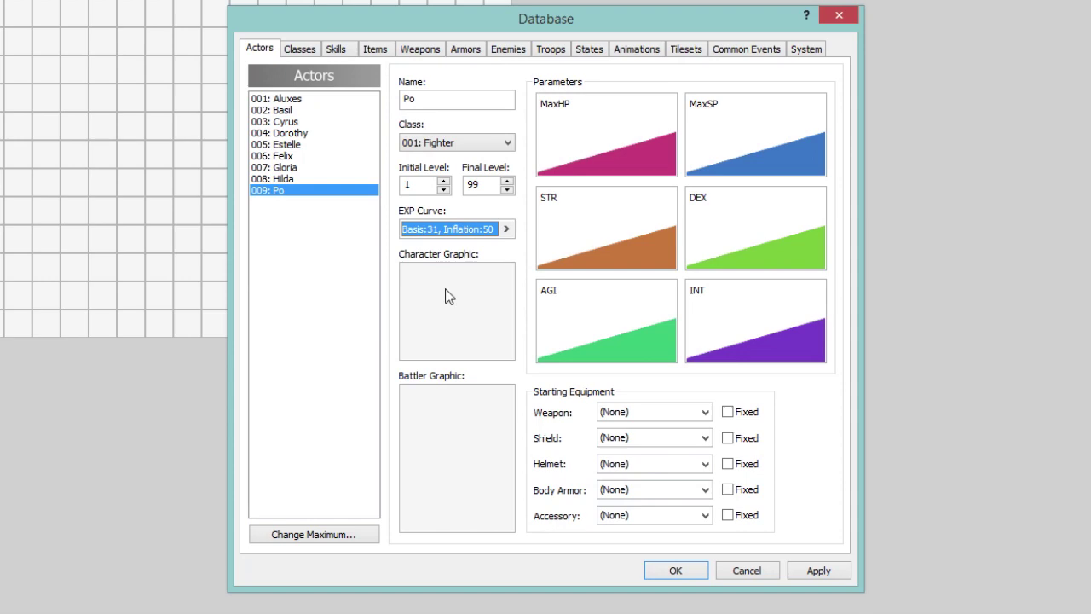
Step: Browse Po's character graphics and pick the 021-Hunter02 sprite
{"action": "double_click", "coordinate": [449, 295]}
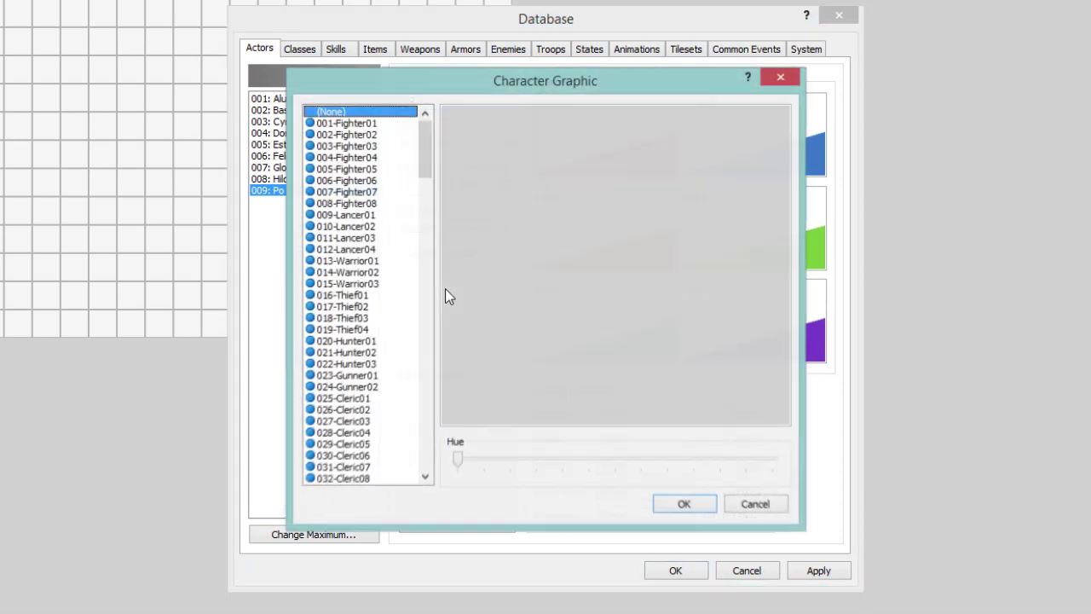
{"action": "left_click", "coordinate": [381, 136]}
{"action": "left_click", "coordinate": [381, 126]}
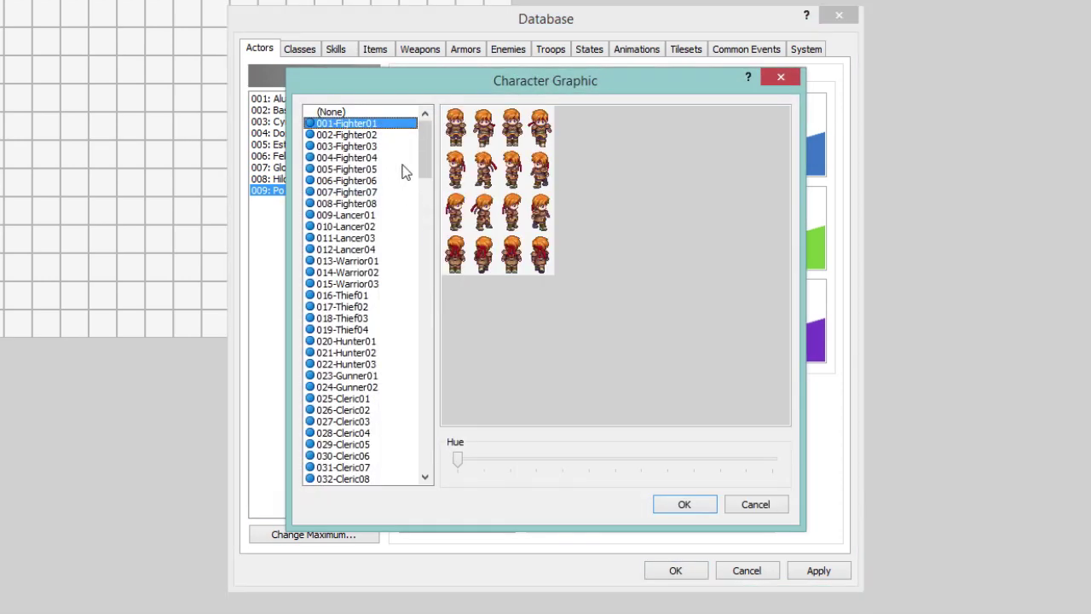
{"action": "key", "text": "Down"}
{"action": "key", "text": "Down"}
{"action": "key", "text": "Down"}
{"action": "key", "text": "Down"}
{"action": "key", "text": "Down"}
{"action": "key", "text": "Down"}
{"action": "key", "text": "Down"}
{"action": "key", "text": "Down"}
{"action": "key", "text": "Down"}
{"action": "key", "text": "Down"}
{"action": "key", "text": "Down"}
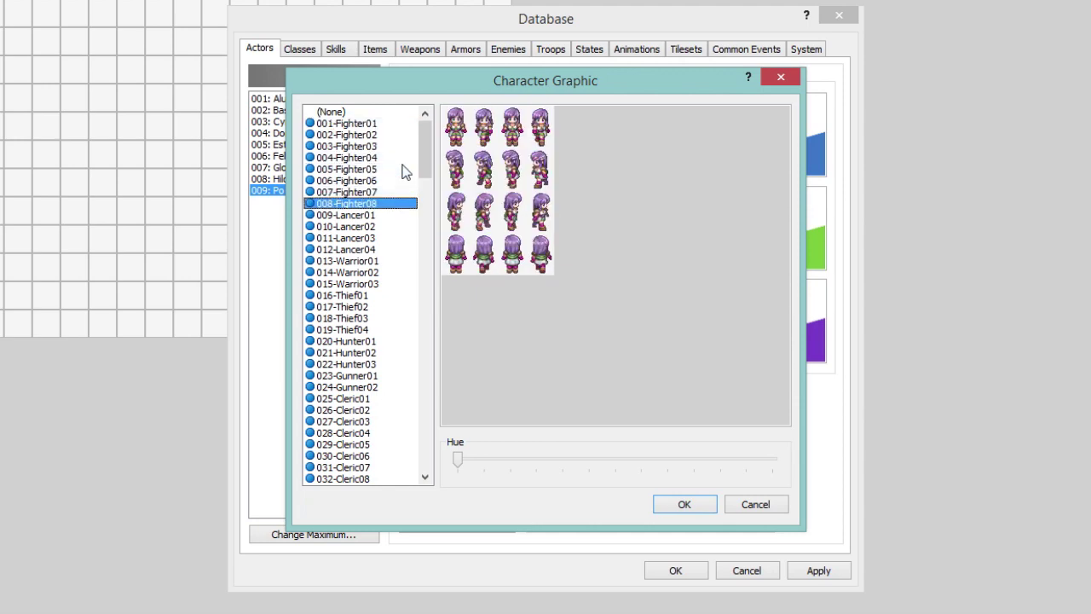
{"action": "key", "text": "Down"}
{"action": "key", "text": "Down"}
{"action": "key", "text": "Down"}
{"action": "key", "text": "Down"}
{"action": "key", "text": "Down"}
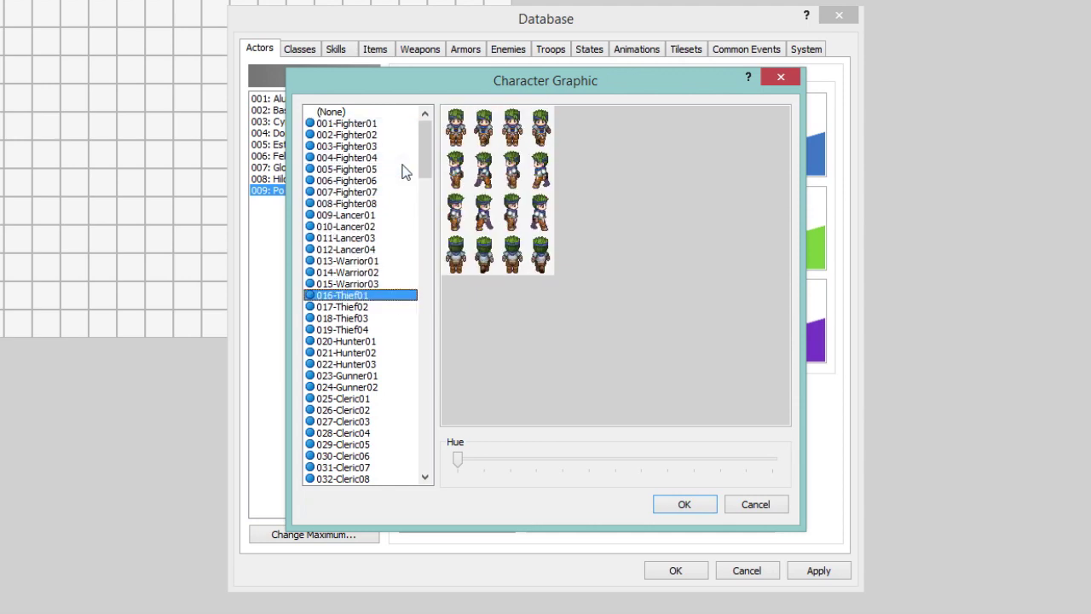
{"action": "key", "text": "Up"}
{"action": "key", "text": "Up"}
{"action": "key", "text": "Up"}
{"action": "key", "text": "Up"}
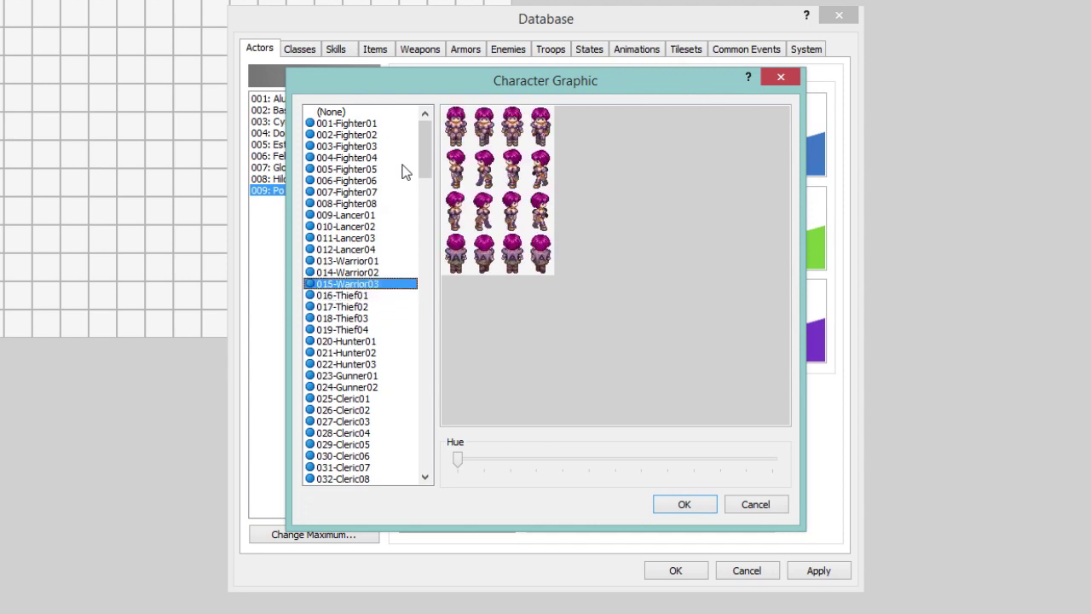
{"action": "key", "text": "Down"}
{"action": "key", "text": "Down"}
{"action": "key", "text": "Down"}
{"action": "key", "text": "Down"}
{"action": "key", "text": "Down"}
{"action": "key", "text": "Down"}
{"action": "key", "text": "Down"}
{"action": "key", "text": "Down"}
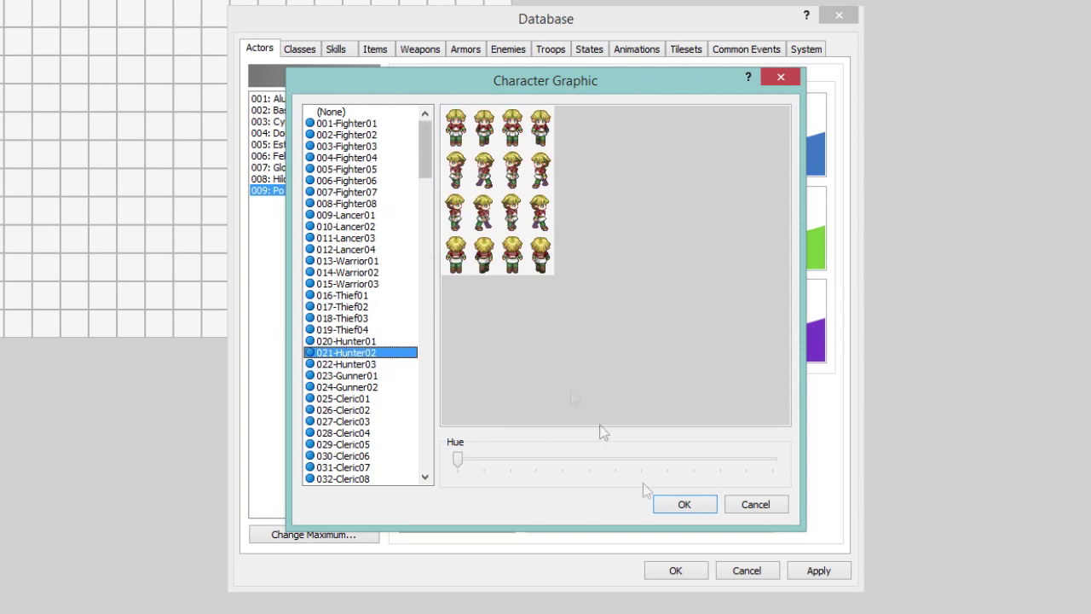
{"action": "left_click", "coordinate": [685, 504]}
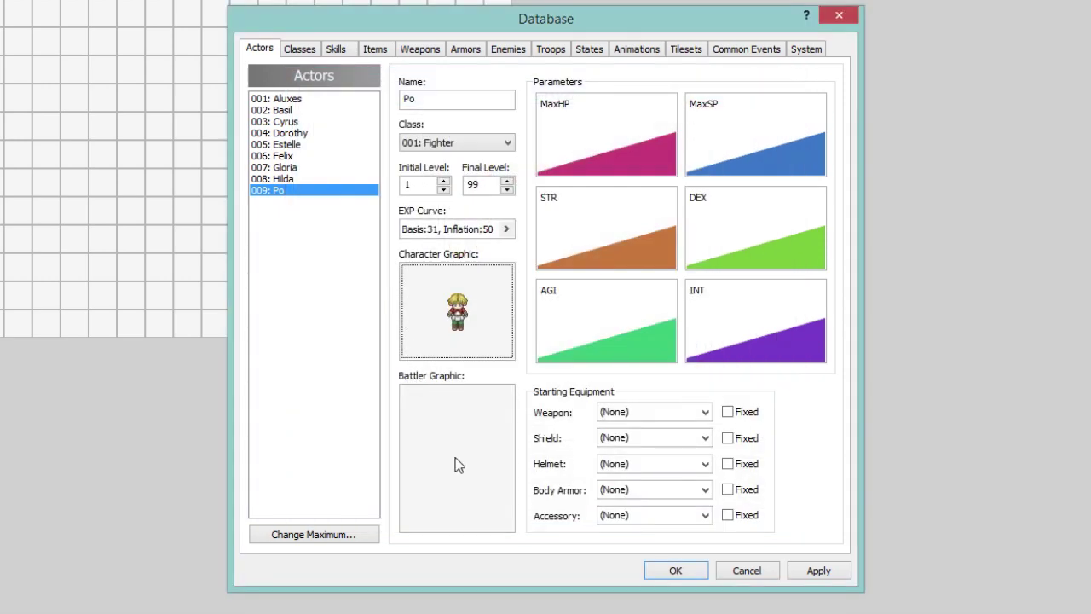
Step: Set Po's battler graphic to 021-Hunter02
{"action": "double_click", "coordinate": [455, 463]}
{"action": "left_click", "coordinate": [379, 169]}
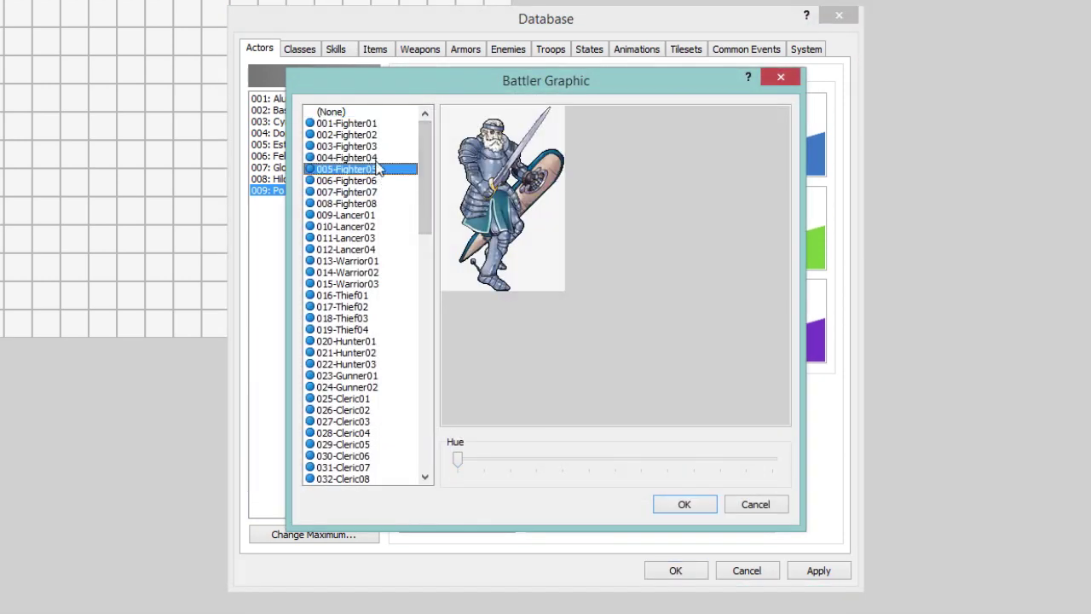
{"action": "left_click", "coordinate": [378, 158]}
{"action": "key", "text": "Down"}
{"action": "key", "text": "Down"}
{"action": "key", "text": "Down"}
{"action": "key", "text": "Down"}
{"action": "key", "text": "Down"}
{"action": "key", "text": "Down"}
{"action": "key", "text": "Down"}
{"action": "key", "text": "Down"}
{"action": "key", "text": "Down"}
{"action": "key", "text": "Down"}
{"action": "key", "text": "Down"}
{"action": "key", "text": "Down"}
{"action": "key", "text": "Down"}
{"action": "key", "text": "Down"}
{"action": "key", "text": "Down"}
{"action": "key", "text": "Down"}
{"action": "key", "text": "Down"}
{"action": "key", "text": "Down"}
{"action": "key", "text": "Down"}
{"action": "key", "text": "Down"}
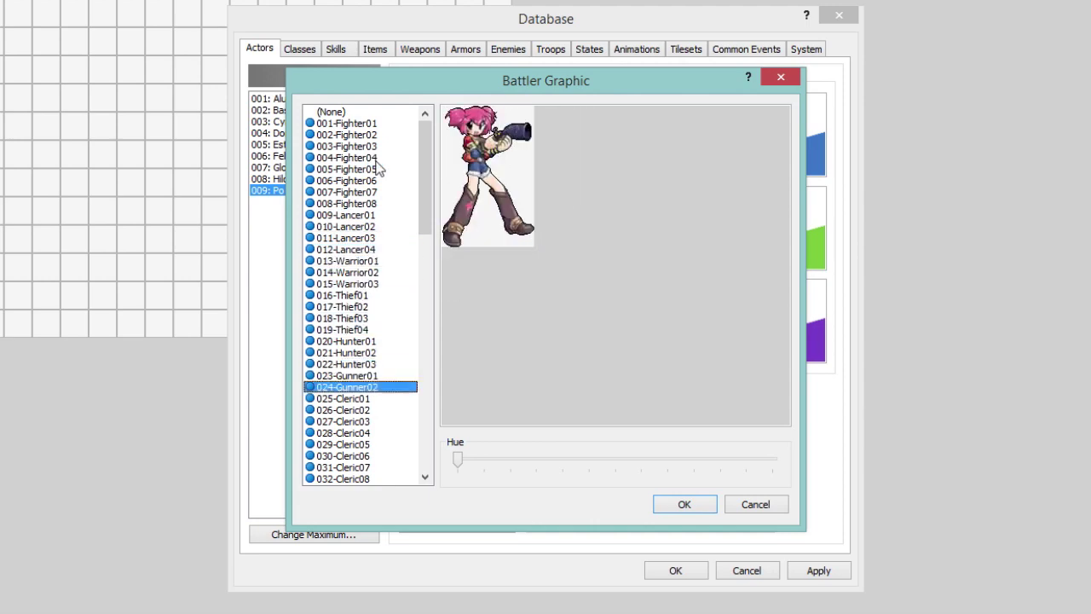
{"action": "key", "text": "Up"}
{"action": "key", "text": "Up"}
{"action": "key", "text": "Up"}
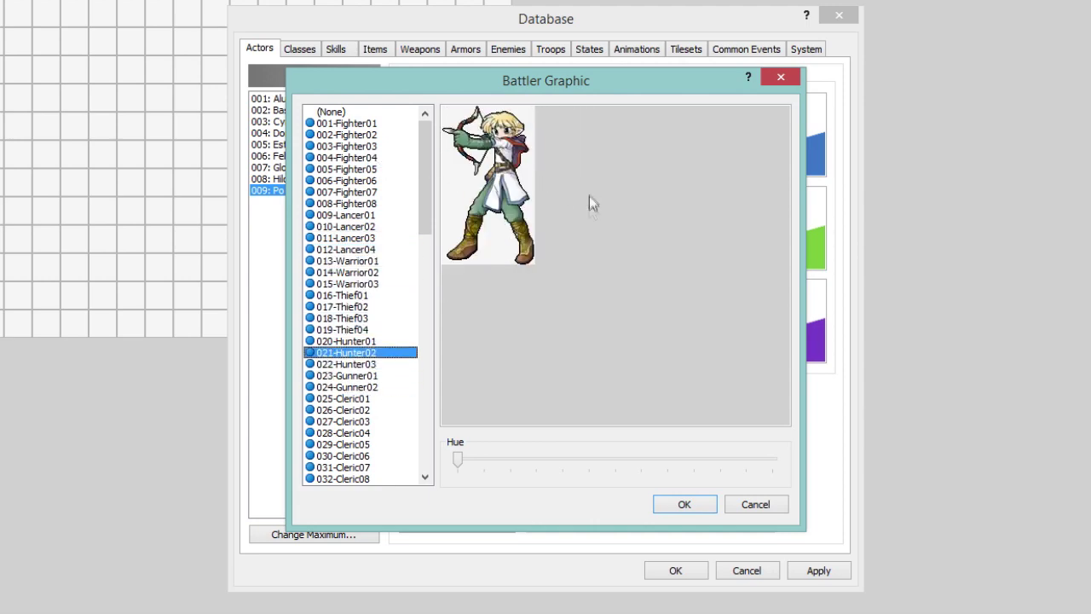
{"action": "left_click", "coordinate": [663, 505]}
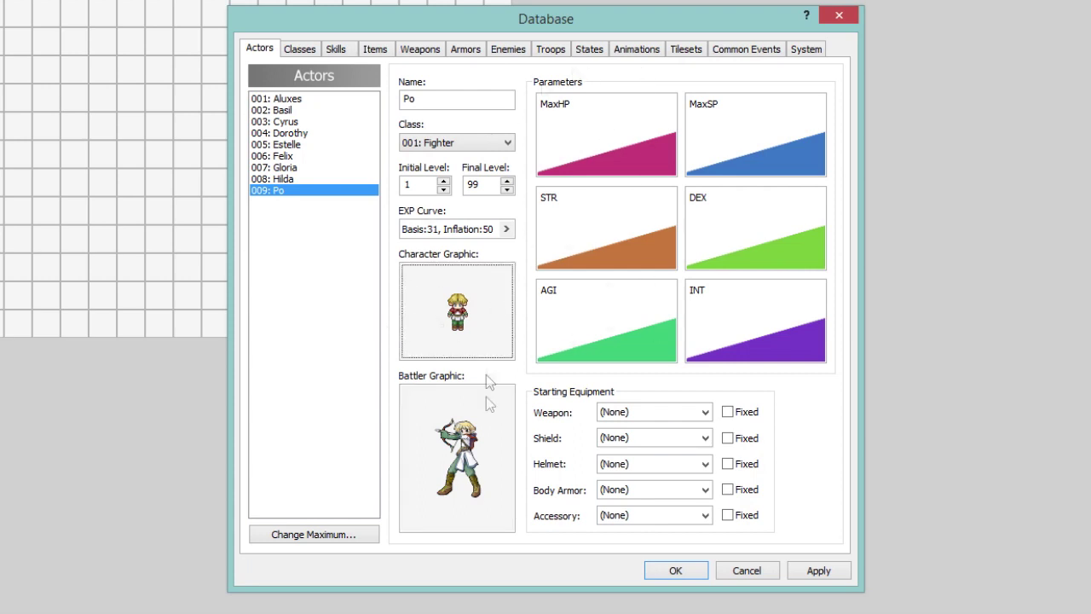
{"action": "left_click", "coordinate": [692, 160]}
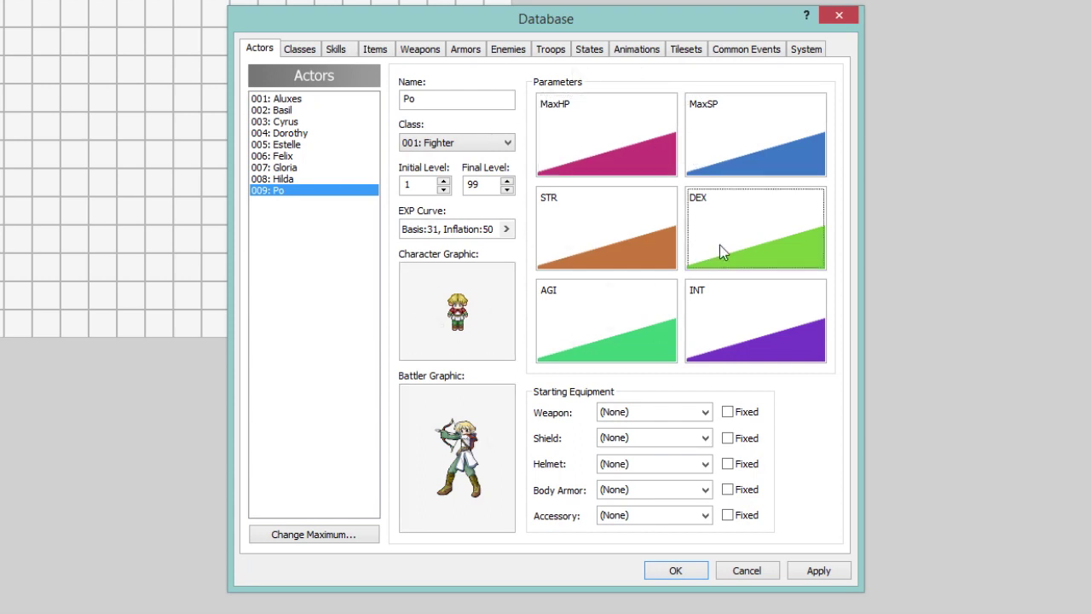
Step: In the MaxHP curve editor, try quick presets A through E and settle on A (7145)
{"action": "double_click", "coordinate": [610, 131]}
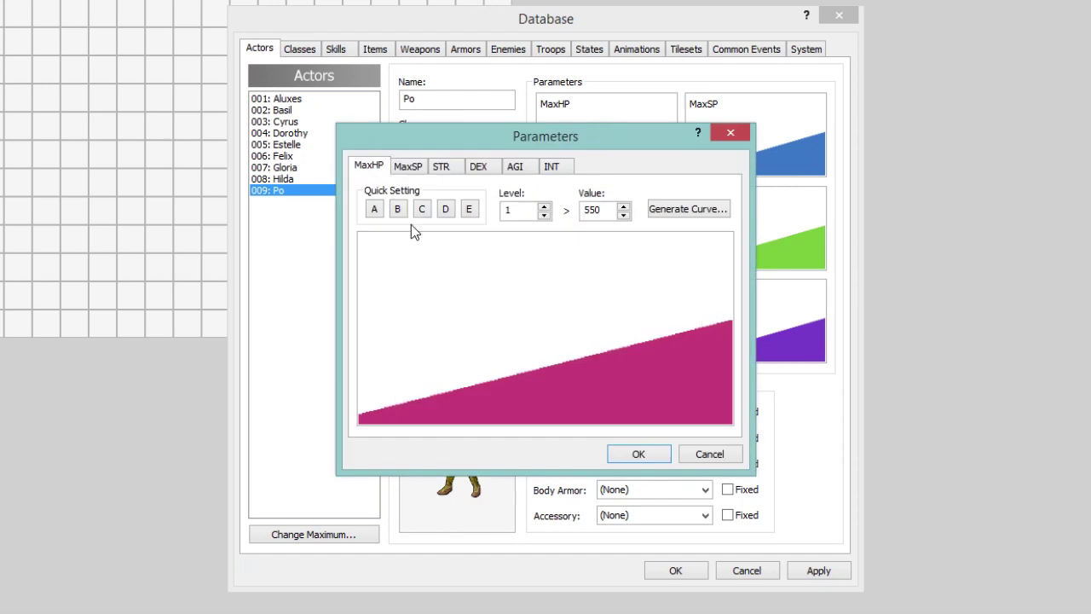
{"action": "mouse_move", "coordinate": [375, 415]}
{"action": "left_mouse_down"}
{"action": "mouse_move", "coordinate": [365, 394]}
{"action": "mouse_move", "coordinate": [535, 338]}
{"action": "mouse_move", "coordinate": [616, 287]}
{"action": "mouse_move", "coordinate": [741, 234]}
{"action": "left_mouse_up"}
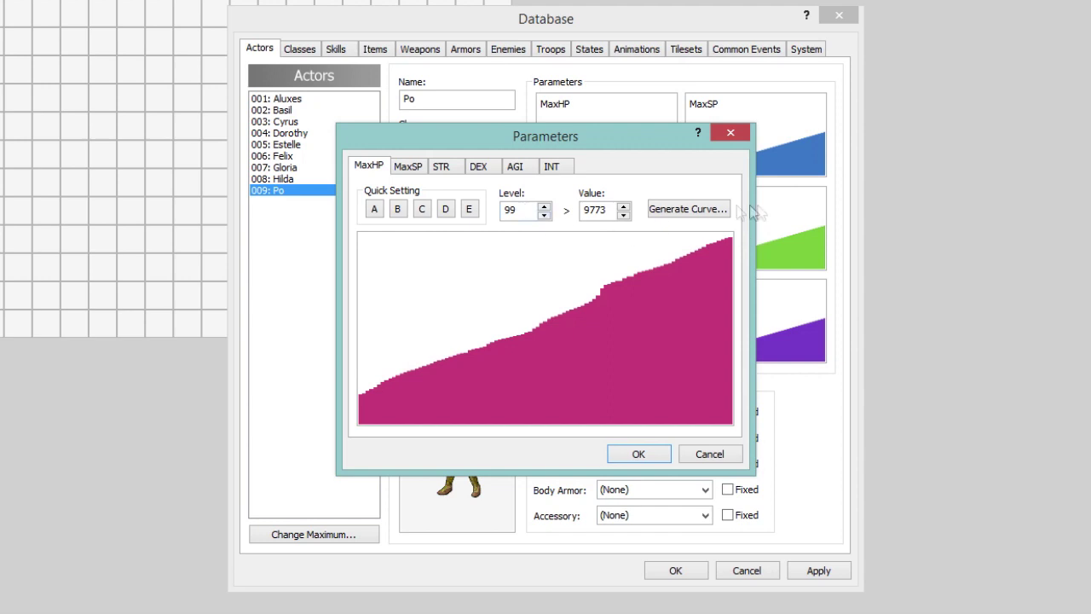
{"action": "key", "text": "Tab"}
{"action": "type", "text": "1"}
{"action": "left_click", "coordinate": [375, 210]}
{"action": "left_click", "coordinate": [398, 210]}
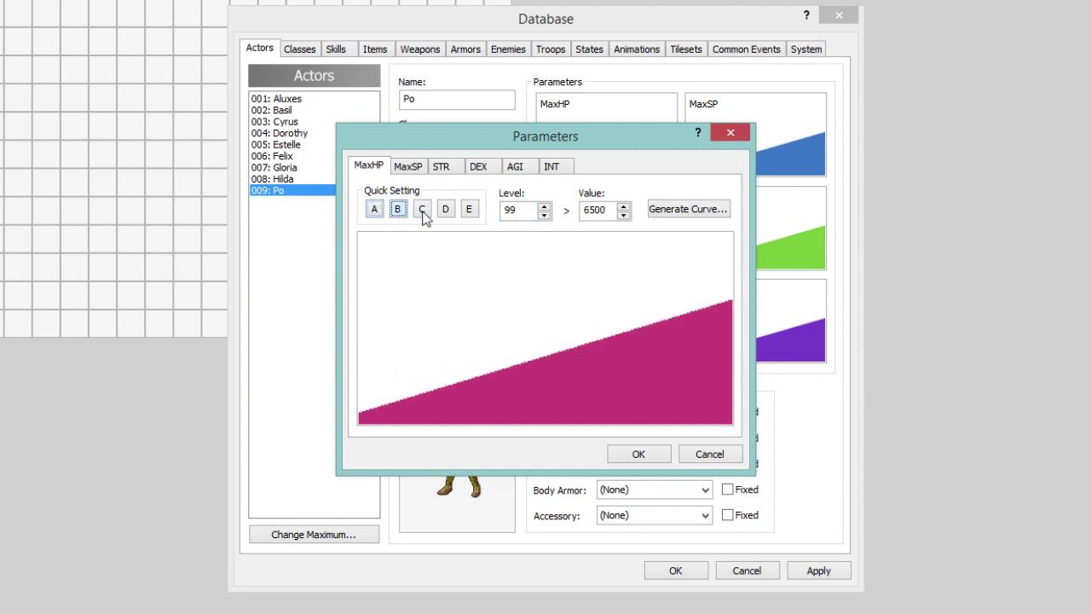
{"action": "left_click", "coordinate": [421, 210]}
{"action": "left_click", "coordinate": [445, 210]}
{"action": "left_click", "coordinate": [469, 210]}
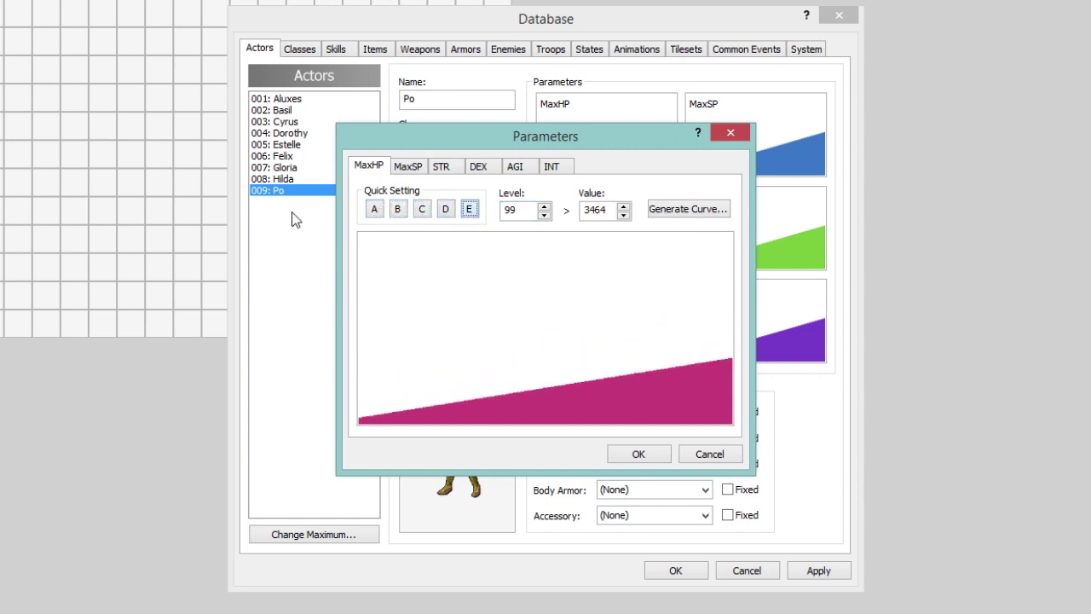
{"action": "left_click", "coordinate": [372, 212]}
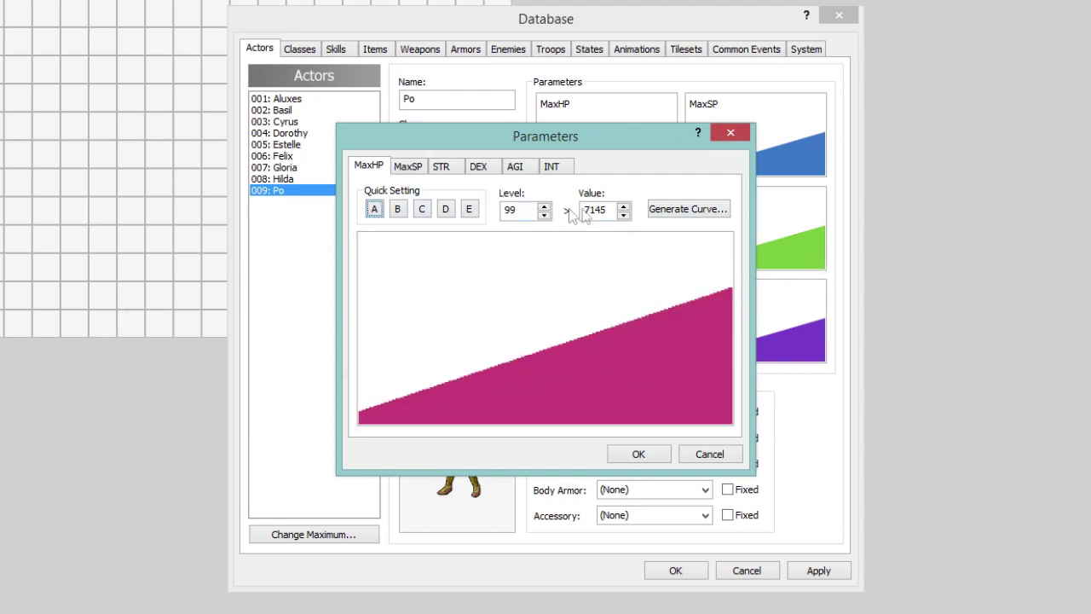
Step: Generate a slow MaxHP curve starting at 250 at level 1
{"action": "left_click", "coordinate": [653, 212]}
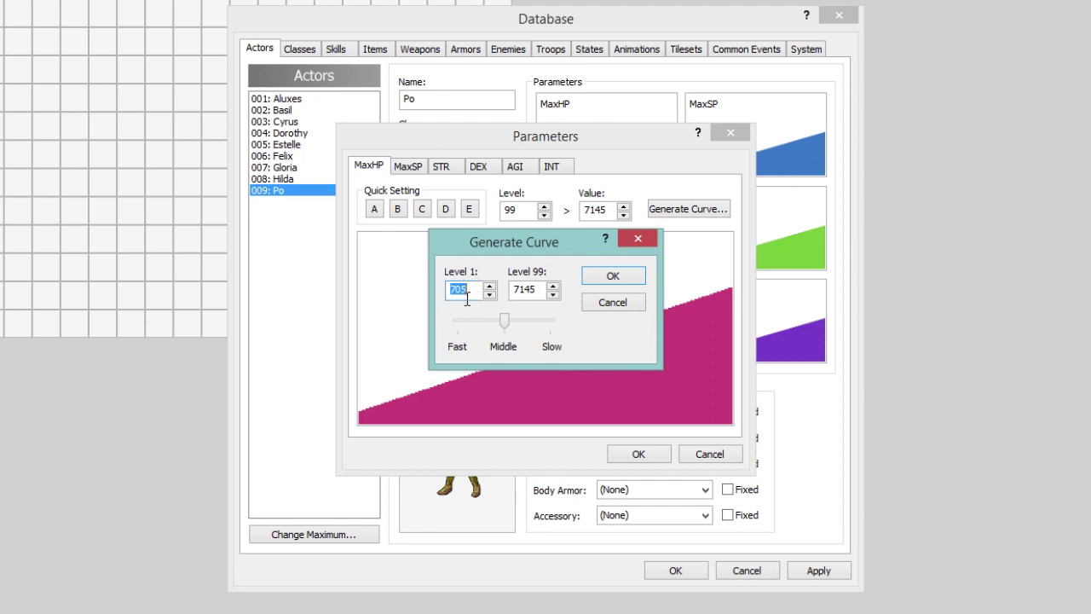
{"action": "left_click_drag", "start_coordinate": [505, 320], "coordinate": [567, 323]}
{"action": "left_click_drag", "start_coordinate": [478, 290], "coordinate": [414, 288]}
{"action": "type", "text": "250"}
{"action": "left_click", "coordinate": [637, 276]}
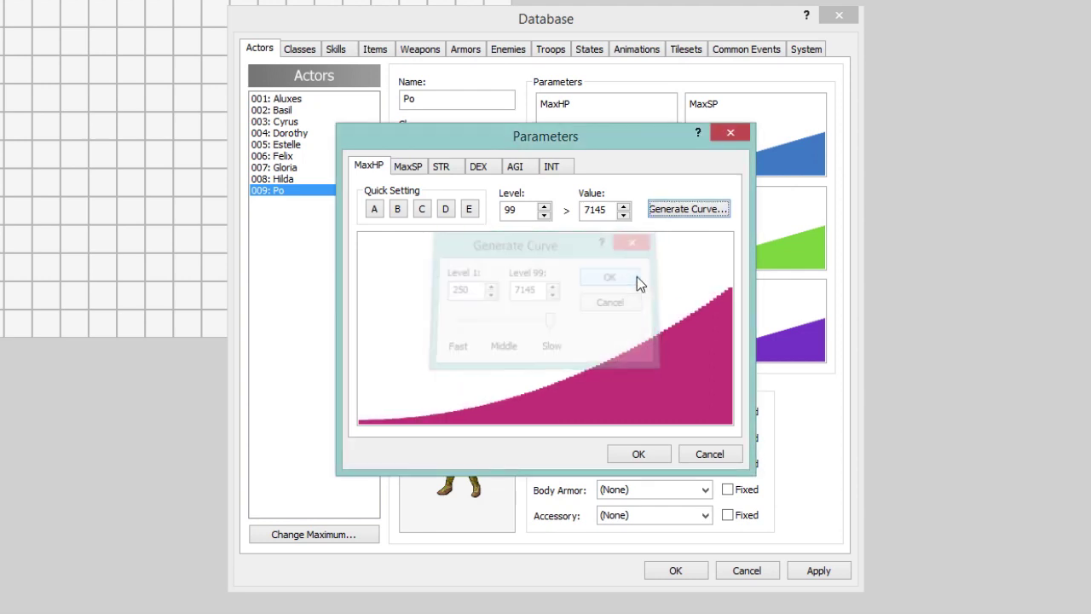
Step: Step through levels to check the generated MaxHP values up to level 99
{"action": "double_click", "coordinate": [517, 209]}
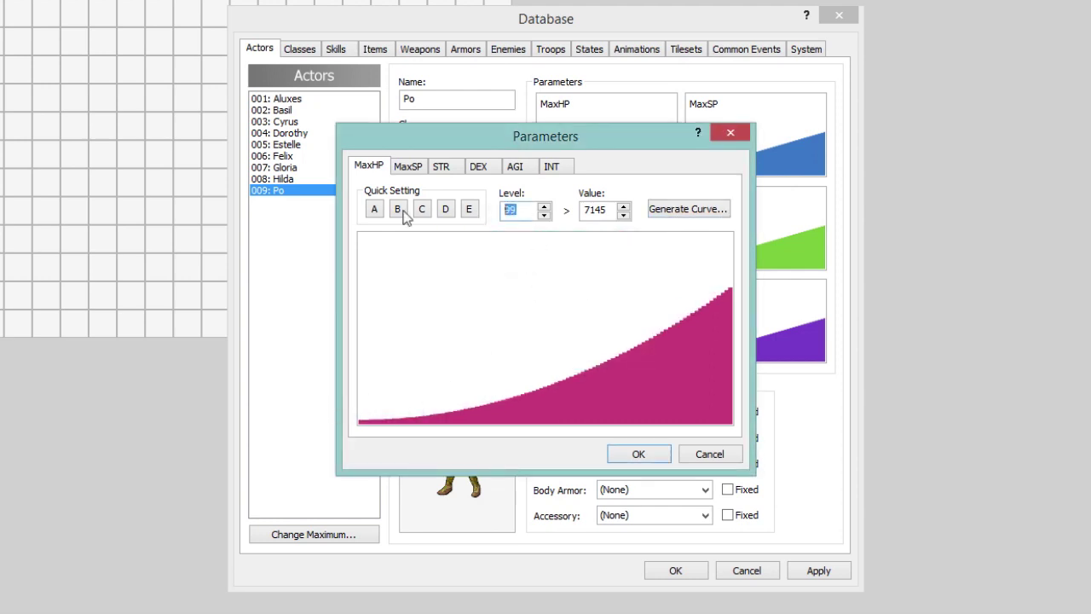
{"action": "type", "text": "1"}
{"action": "key", "text": "Up"}
{"action": "key", "text": "Up"}
{"action": "key", "text": "Up"}
{"action": "key", "text": "Up"}
{"action": "key", "text": "Up"}
{"action": "key", "text": "Up"}
{"action": "key", "text": "Up"}
{"action": "key", "text": "Up"}
{"action": "key", "text": "Up"}
{"action": "key", "text": "Up"}
{"action": "key", "text": "Up"}
{"action": "key", "text": "Up"}
{"action": "key", "text": "Up"}
{"action": "key", "text": "Up"}
{"action": "key", "text": "Up"}
{"action": "key", "text": "Up"}
{"action": "key", "text": "Up"}
{"action": "key", "text": "Up"}
{"action": "key", "text": "Up"}
{"action": "key", "text": "Up"}
{"action": "key", "text": "Up"}
{"action": "key", "text": "Up"}
{"action": "key", "text": "Up"}
{"action": "key", "text": "Up"}
{"action": "key", "text": "Up"}
{"action": "key", "text": "Up"}
{"action": "key", "text": "Up"}
{"action": "key", "text": "Up"}
{"action": "key", "text": "Up"}
{"action": "key", "text": "Up"}
{"action": "key", "text": "Up"}
{"action": "key", "text": "Up"}
{"action": "key", "text": "Up"}
{"action": "key", "text": "Up"}
{"action": "key", "text": "Up"}
{"action": "key", "text": "Up"}
{"action": "key", "text": "Up"}
{"action": "key", "text": "Up"}
{"action": "key", "text": "Up"}
{"action": "key", "text": "Up"}
{"action": "key", "text": "Up"}
{"action": "key", "text": "Up"}
{"action": "key", "text": "Up"}
{"action": "key", "text": "Up"}
{"action": "key", "text": "Up"}
{"action": "key", "text": "Up"}
{"action": "key", "text": "Up"}
{"action": "key", "text": "Up"}
{"action": "key", "text": "Up"}
{"action": "key", "text": "Up"}
{"action": "key", "text": "Up"}
{"action": "key", "text": "Up"}
{"action": "key", "text": "Up"}
{"action": "key", "text": "Up"}
{"action": "key", "text": "Up"}
{"action": "key", "text": "Up"}
{"action": "key", "text": "Up"}
{"action": "key", "text": "Up"}
{"action": "key", "text": "Up"}
{"action": "key", "text": "Up"}
{"action": "key", "text": "Up"}
{"action": "key", "text": "Up"}
{"action": "key", "text": "Up"}
{"action": "key", "text": "Up"}
{"action": "key", "text": "Up"}
{"action": "key", "text": "Up"}
{"action": "key", "text": "Up"}
{"action": "key", "text": "Up"}
{"action": "key", "text": "Up"}
{"action": "key", "text": "Up"}
{"action": "key", "text": "Up"}
{"action": "key", "text": "Up"}
{"action": "key", "text": "Down"}
{"action": "key", "text": "Down"}
{"action": "key", "text": "Up"}
{"action": "key", "text": "Up"}
{"action": "key", "text": "Down"}
{"action": "key", "text": "Down"}
{"action": "key", "text": "Up"}
{"action": "key", "text": "Up"}
{"action": "left_click", "coordinate": [674, 209]}
Step: Generate a fast-growing MaxHP curve and check its values by level
{"action": "left_click_drag", "start_coordinate": [504, 322], "coordinate": [405, 328]}
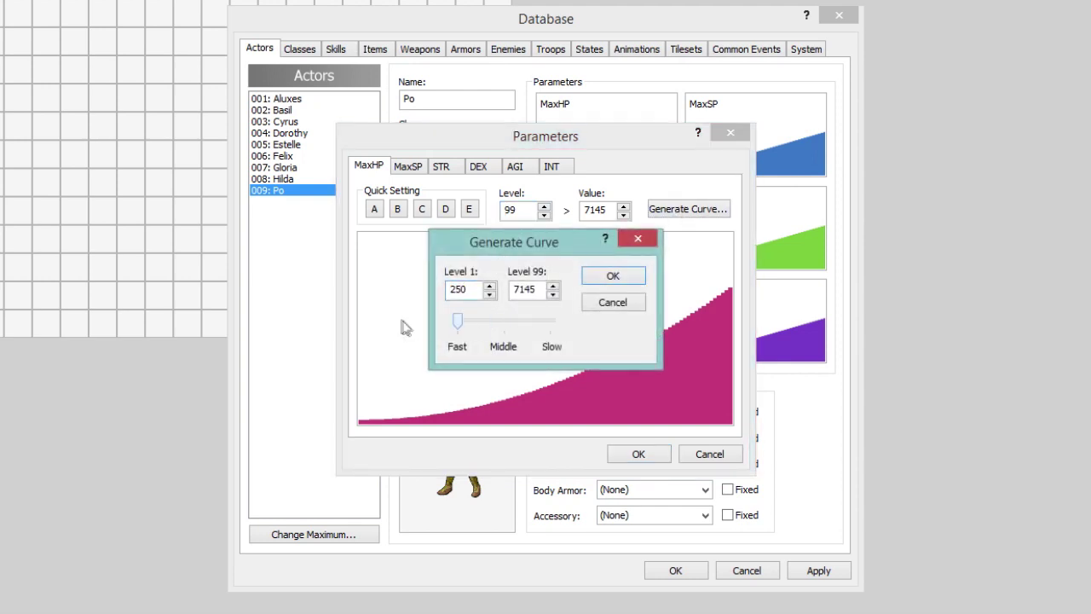
{"action": "left_click", "coordinate": [625, 278]}
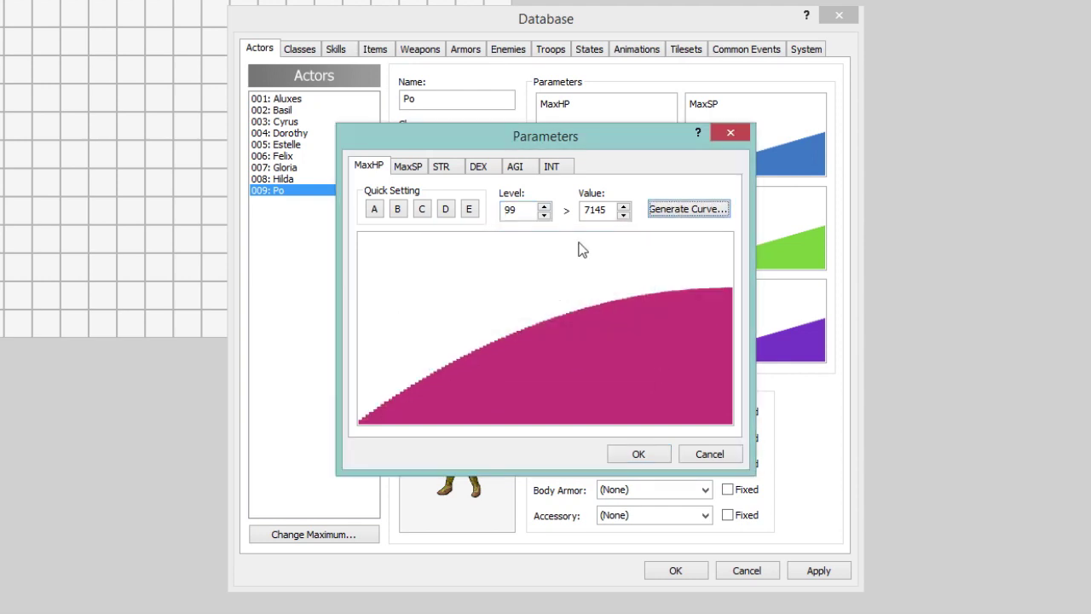
{"action": "left_click", "coordinate": [517, 207]}
{"action": "key", "text": "BackSpace"}
{"action": "key", "text": "BackSpace"}
{"action": "type", "text": "1"}
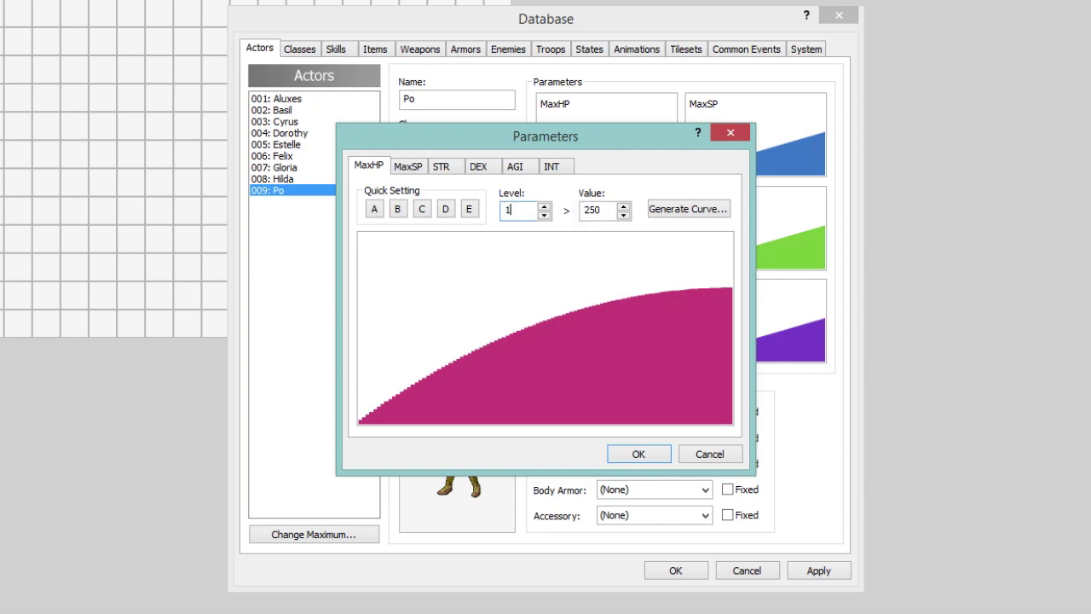
{"action": "key", "text": "Up"}
{"action": "key", "text": "Up"}
{"action": "key", "text": "Up"}
{"action": "key", "text": "Up"}
{"action": "key", "text": "Up"}
{"action": "key", "text": "Up"}
{"action": "key", "text": "Up"}
{"action": "key", "text": "Up"}
{"action": "key", "text": "Up"}
{"action": "key", "text": "Up"}
{"action": "key", "text": "Up"}
{"action": "key", "text": "Up"}
{"action": "key", "text": "Up"}
{"action": "key", "text": "Up"}
{"action": "key", "text": "Up"}
{"action": "key", "text": "Up"}
{"action": "key", "text": "Up"}
{"action": "key", "text": "Up"}
{"action": "key", "text": "Up"}
{"action": "key", "text": "Up"}
{"action": "key", "text": "Up"}
{"action": "key", "text": "Up"}
{"action": "key", "text": "Up"}
{"action": "key", "text": "Up"}
{"action": "key", "text": "Up"}
{"action": "key", "text": "Up"}
{"action": "key", "text": "Up"}
{"action": "key", "text": "Up"}
{"action": "key", "text": "Up"}
{"action": "key", "text": "Up"}
{"action": "key", "text": "Up"}
{"action": "key", "text": "Up"}
{"action": "key", "text": "Up"}
{"action": "key", "text": "Up"}
{"action": "key", "text": "Up"}
{"action": "key", "text": "Up"}
{"action": "key", "text": "Up"}
{"action": "key", "text": "Up"}
{"action": "key", "text": "Up"}
{"action": "key", "text": "Up"}
{"action": "key", "text": "Up"}
{"action": "key", "text": "Up"}
{"action": "key", "text": "Up"}
{"action": "key", "text": "Up"}
{"action": "key", "text": "Up"}
{"action": "key", "text": "Up"}
{"action": "key", "text": "Up"}
{"action": "key", "text": "Up"}
{"action": "key", "text": "Up"}
{"action": "key", "text": "Up"}
{"action": "key", "text": "Up"}
{"action": "key", "text": "Up"}
{"action": "key", "text": "Up"}
{"action": "key", "text": "Up"}
{"action": "key", "text": "Up"}
{"action": "key", "text": "Up"}
{"action": "key", "text": "Up"}
{"action": "key", "text": "Up"}
{"action": "key", "text": "Up"}
{"action": "key", "text": "Up"}
{"action": "key", "text": "Up"}
{"action": "key", "text": "Up"}
{"action": "key", "text": "Up"}
{"action": "key", "text": "Up"}
{"action": "key", "text": "Up"}
{"action": "key", "text": "Up"}
{"action": "key", "text": "Up"}
{"action": "key", "text": "Up"}
{"action": "key", "text": "Up"}
{"action": "key", "text": "Up"}
{"action": "key", "text": "Up"}
{"action": "key", "text": "Up"}
{"action": "key", "text": "Up"}
Step: Regenerate the MaxHP curve with middle growth, then display the MaxSP curve
{"action": "left_click", "coordinate": [682, 209]}
{"action": "left_click", "coordinate": [512, 319]}
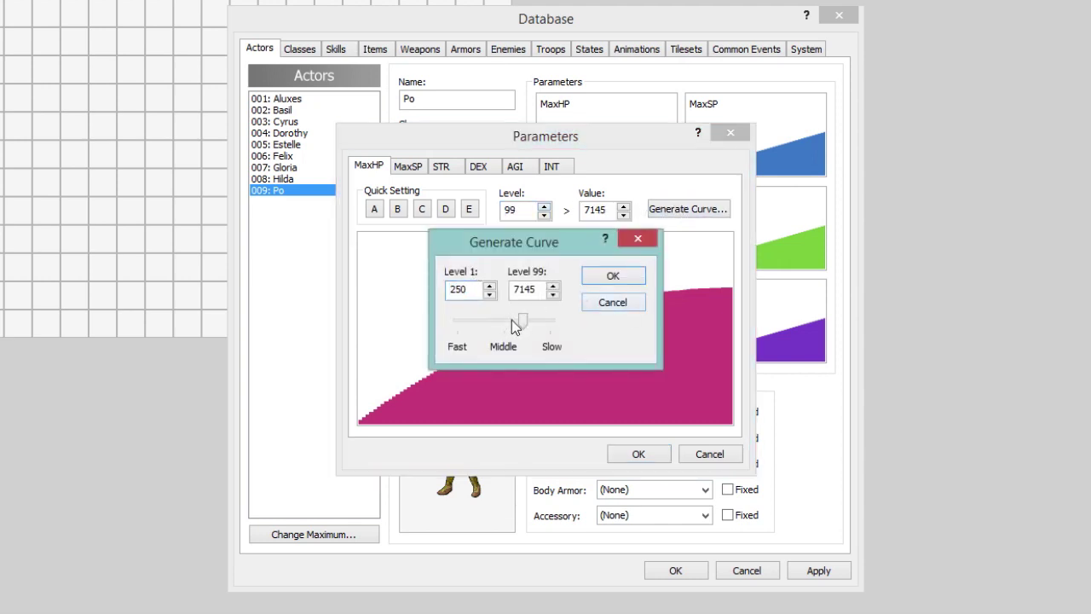
{"action": "left_click", "coordinate": [613, 278]}
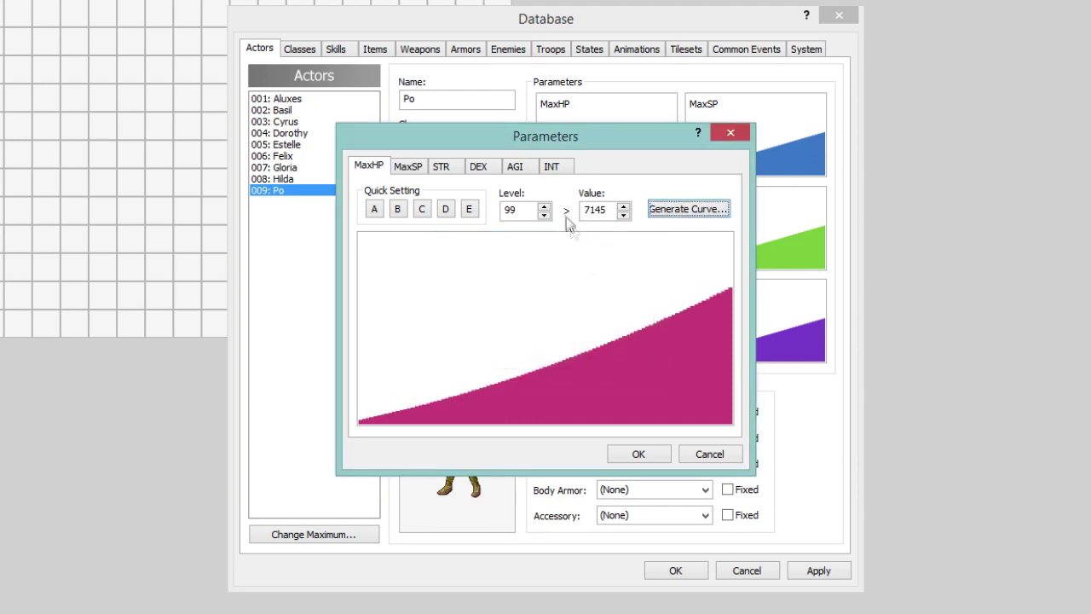
{"action": "left_click", "coordinate": [510, 210]}
{"action": "scroll", "coordinate": [511, 209], "scroll_direction": "down", "scroll_amount": 7}
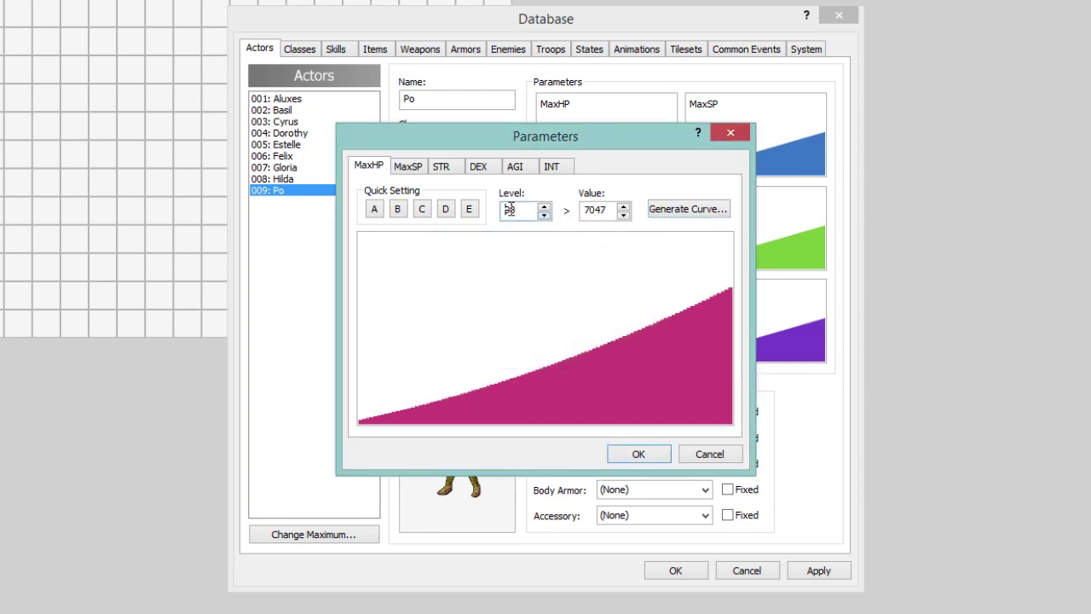
{"action": "scroll", "coordinate": [511, 210], "scroll_direction": "up", "scroll_amount": 7}
{"action": "left_click", "coordinate": [370, 165]}
{"action": "left_click", "coordinate": [441, 166]}
{"action": "left_click", "coordinate": [408, 166]}
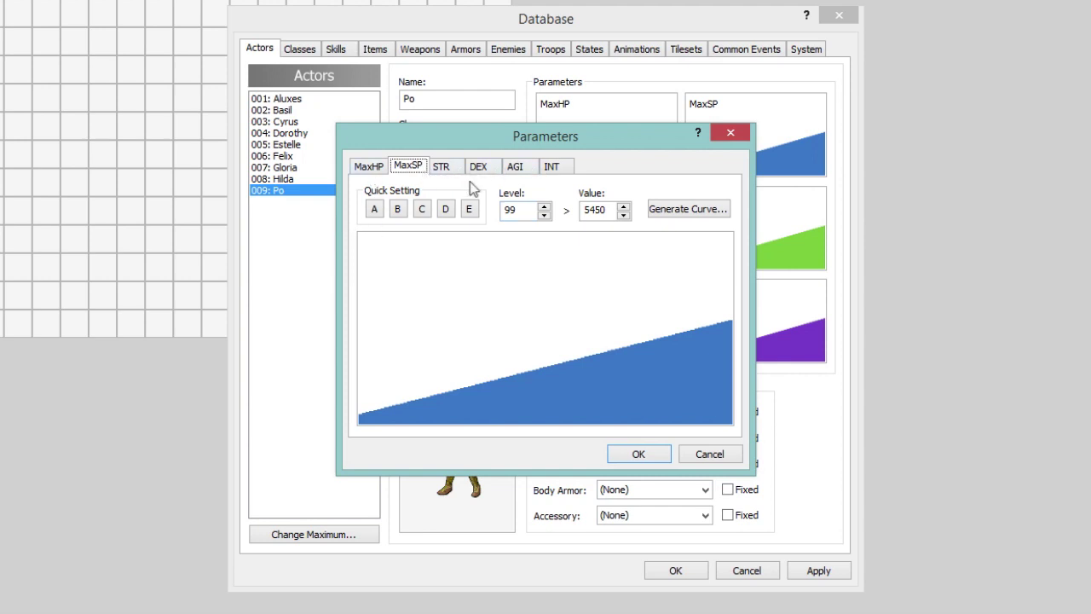
Step: Move the Parameters window aside and view the STR, DEX, AGI and INT curves
{"action": "left_click_drag", "start_coordinate": [504, 138], "coordinate": [231, 153]}
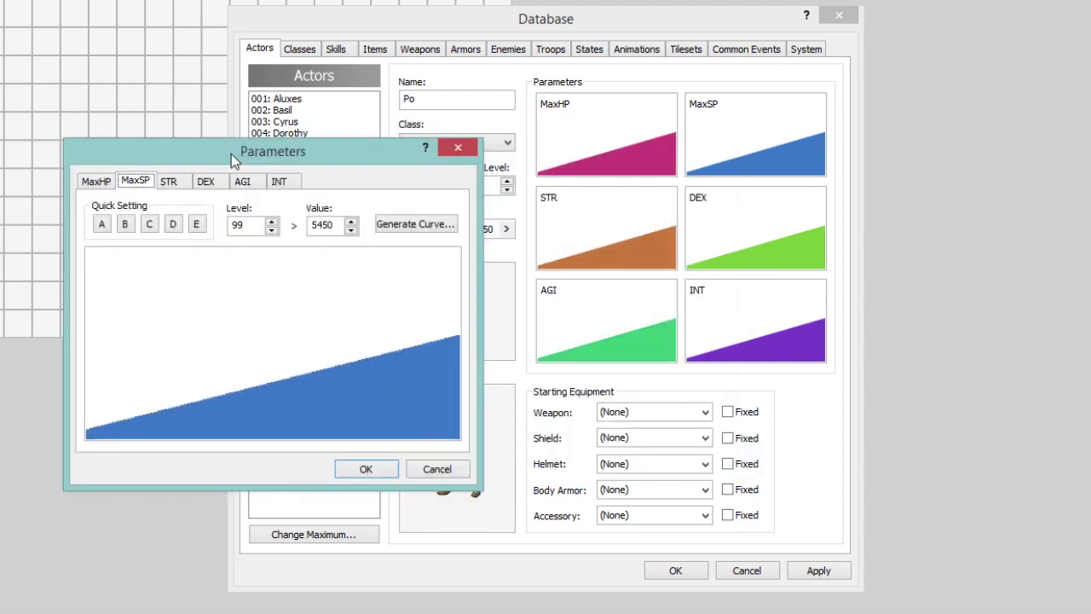
{"action": "left_click", "coordinate": [175, 184]}
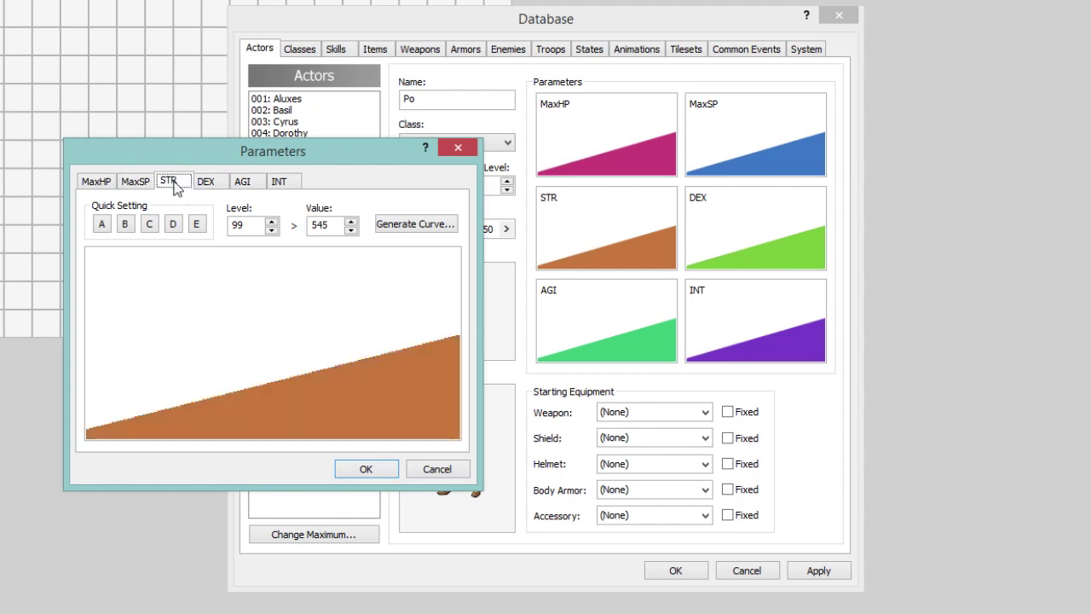
{"action": "left_click", "coordinate": [204, 183]}
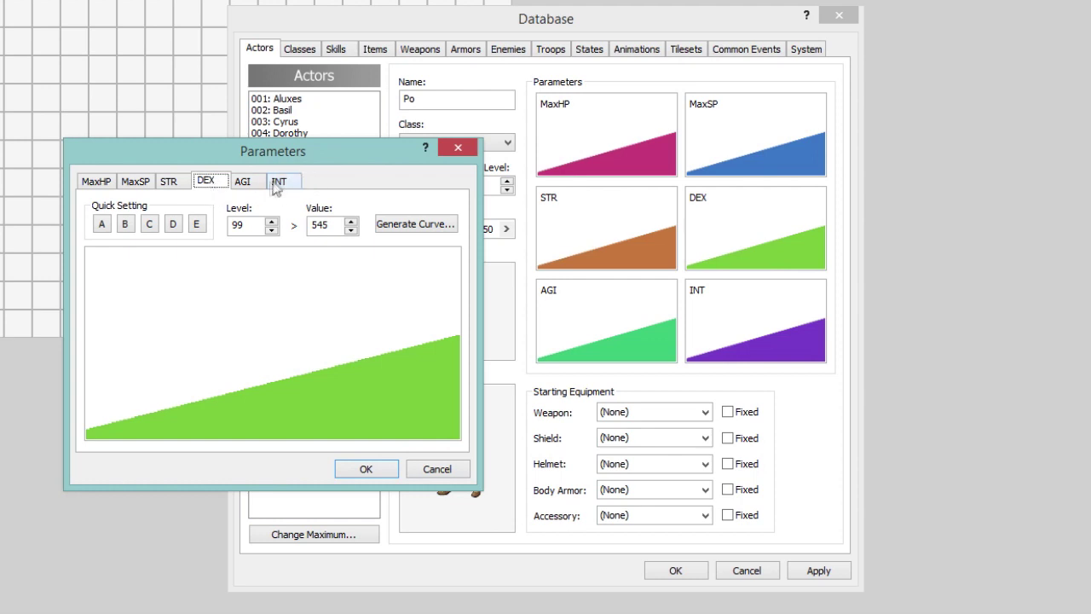
{"action": "left_click", "coordinate": [246, 183]}
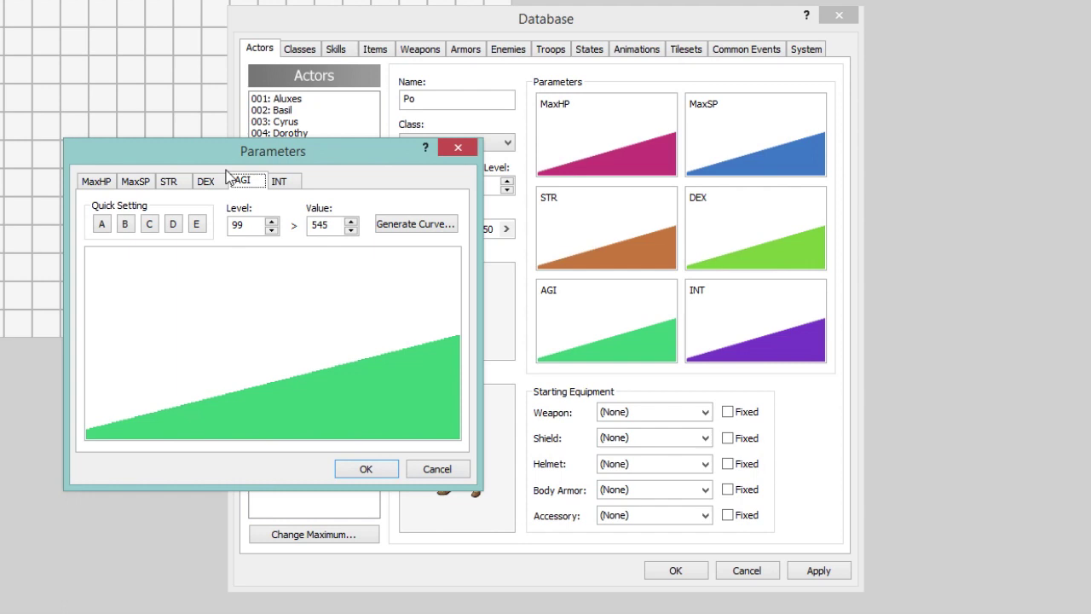
{"action": "left_click", "coordinate": [281, 181]}
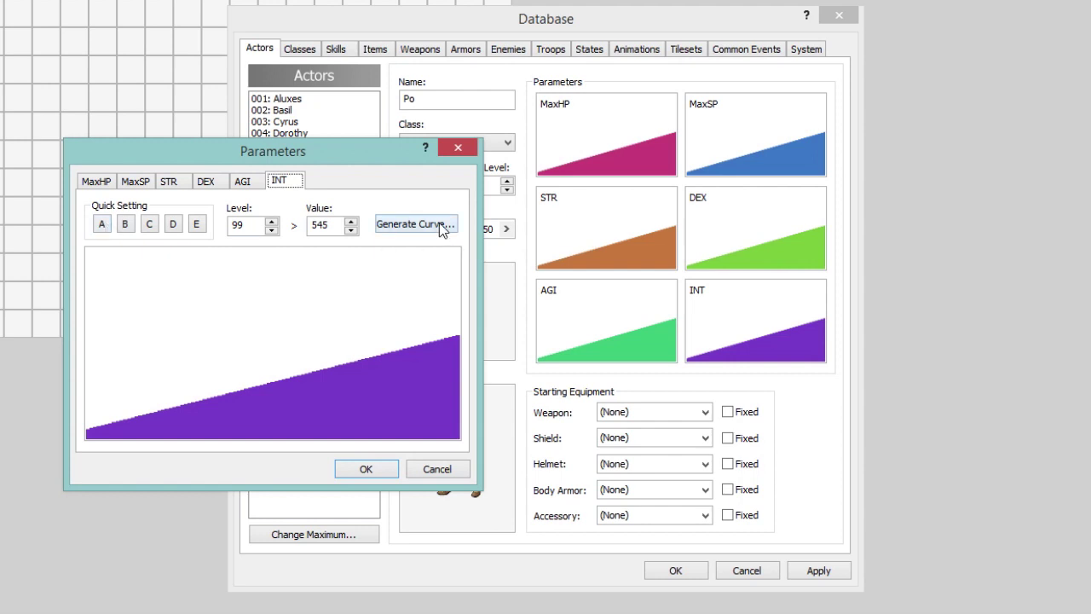
Step: Change Po's class to 005: Hunter and give him the Iron Bow as starting weapon
{"action": "left_click", "coordinate": [389, 468]}
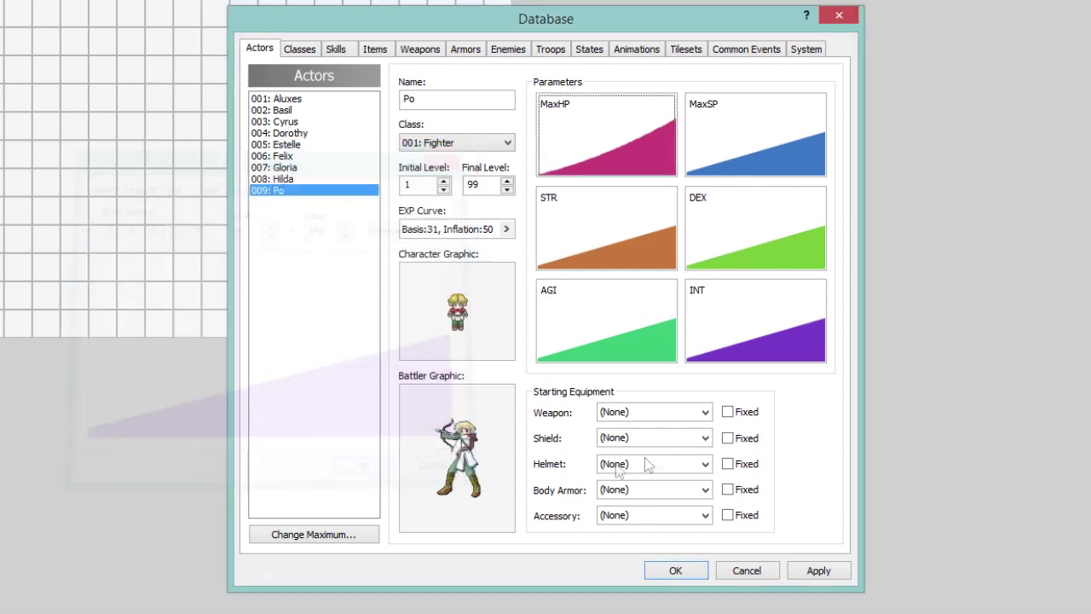
{"action": "left_click", "coordinate": [657, 416]}
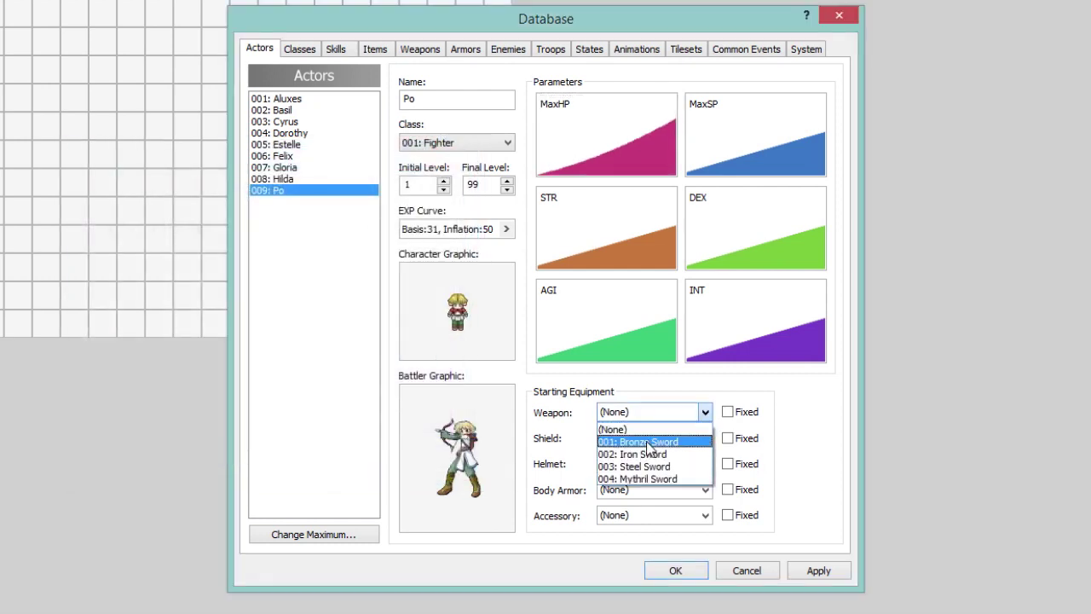
{"action": "left_click", "coordinate": [642, 480]}
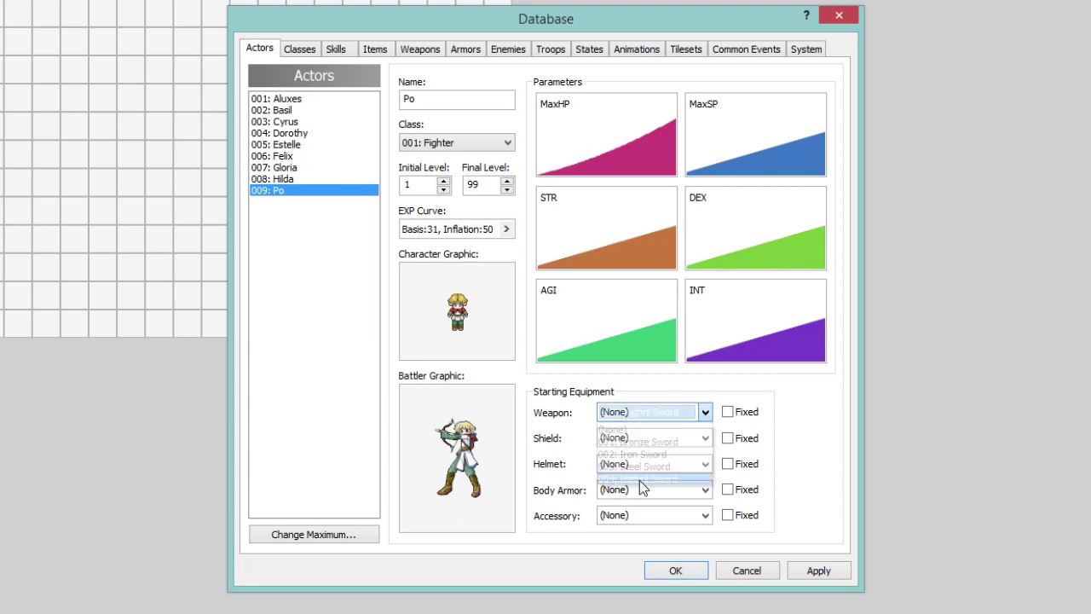
{"action": "left_click", "coordinate": [465, 149]}
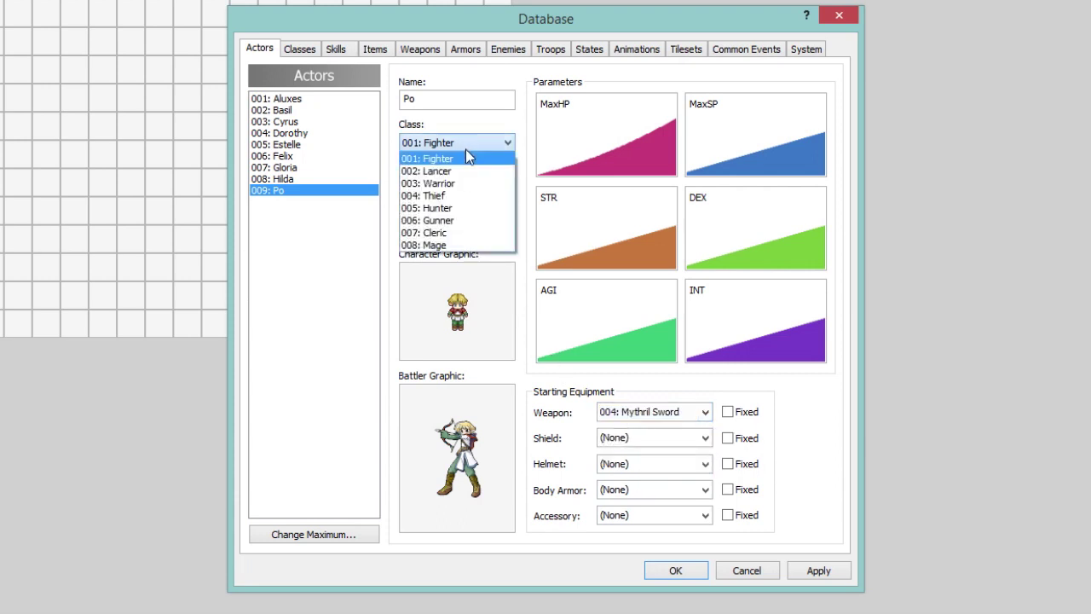
{"action": "left_click", "coordinate": [463, 206]}
{"action": "left_click", "coordinate": [627, 413]}
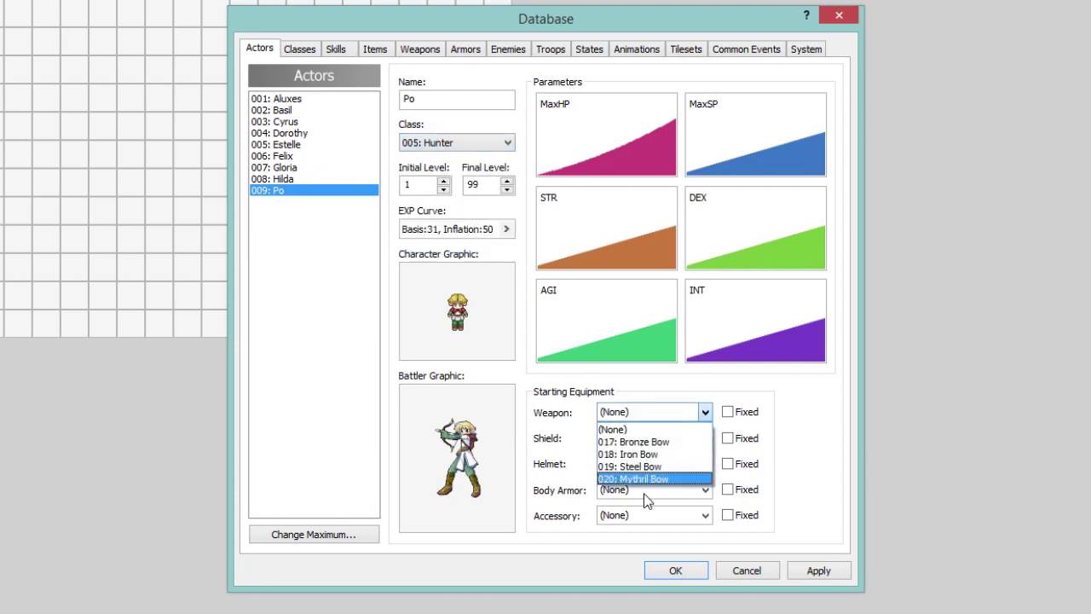
{"action": "left_click", "coordinate": [655, 442]}
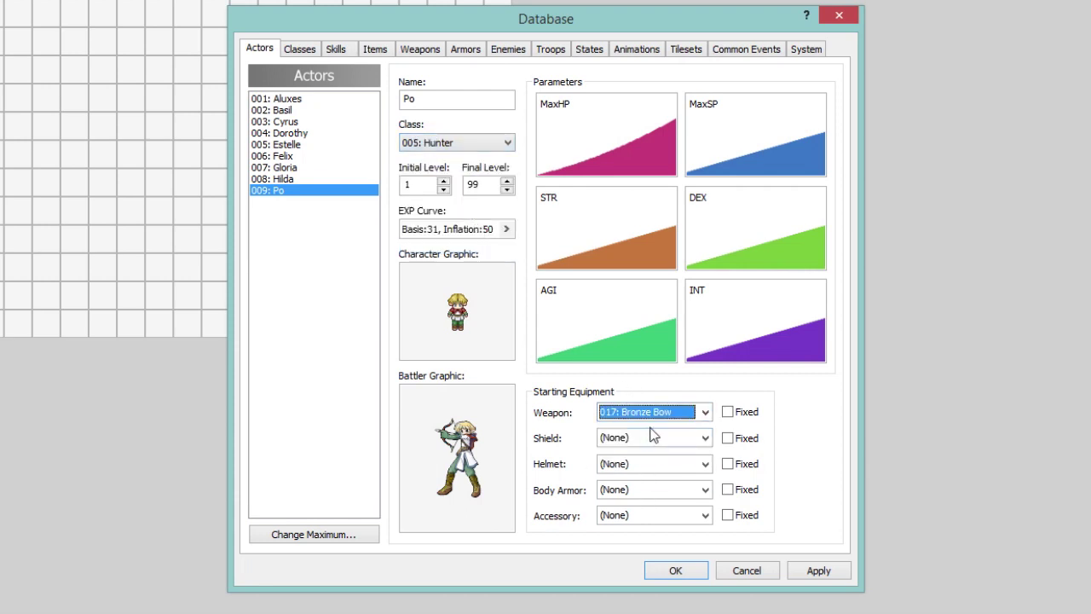
Step: Leave the shield empty and equip Bronze Helm, Bronze Plate and Ring of Dexterity
{"action": "scroll", "coordinate": [653, 434], "scroll_direction": "down", "scroll_amount": 1}
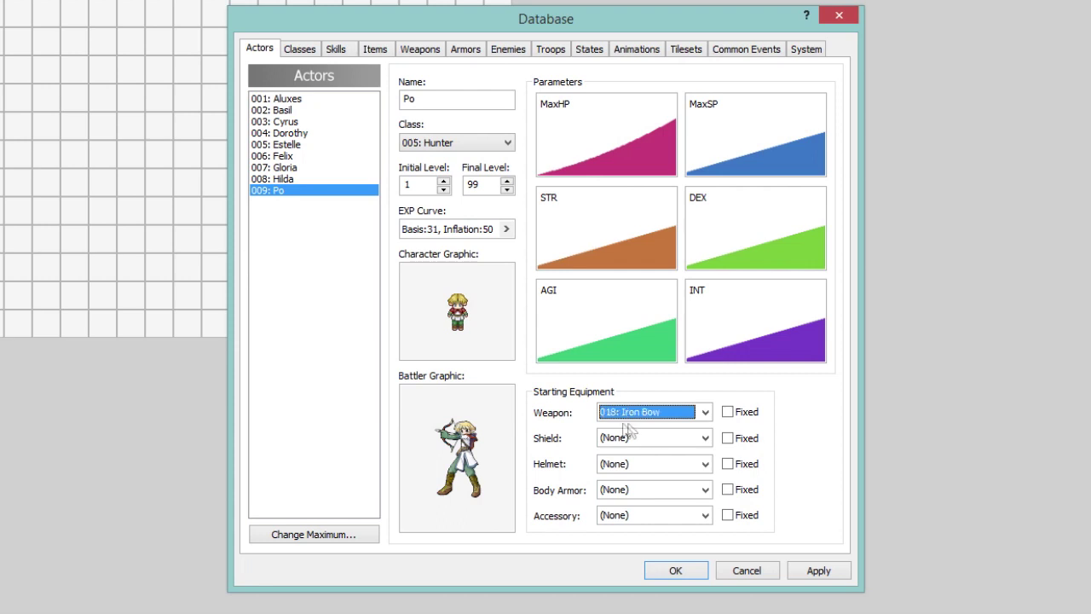
{"action": "left_click", "coordinate": [627, 437]}
{"action": "left_click", "coordinate": [621, 453]}
{"action": "left_click", "coordinate": [623, 464]}
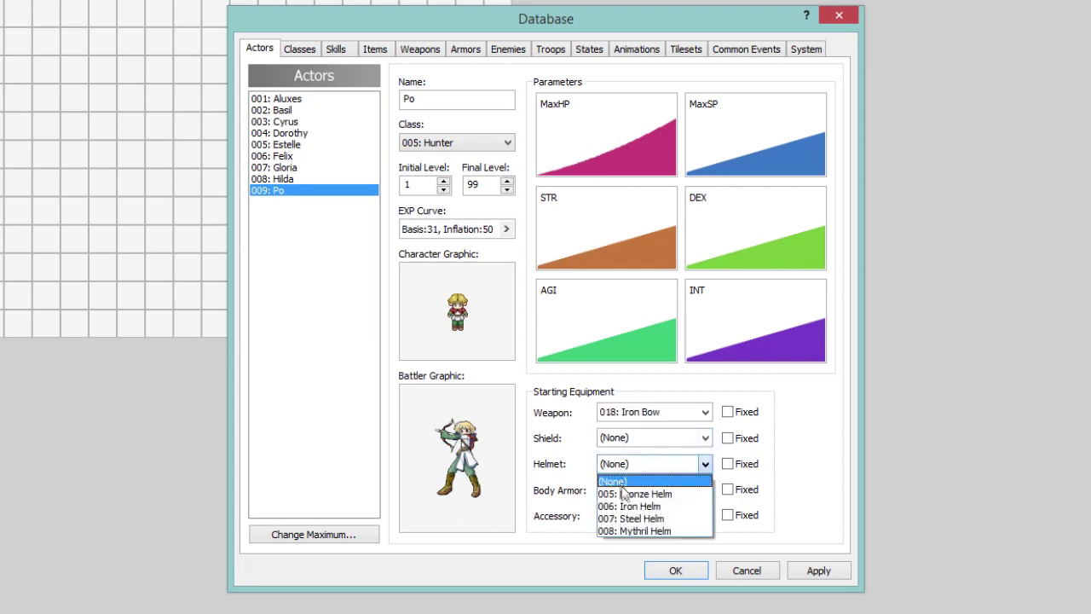
{"action": "left_click", "coordinate": [623, 494]}
{"action": "left_click", "coordinate": [653, 492]}
{"action": "left_click", "coordinate": [653, 519]}
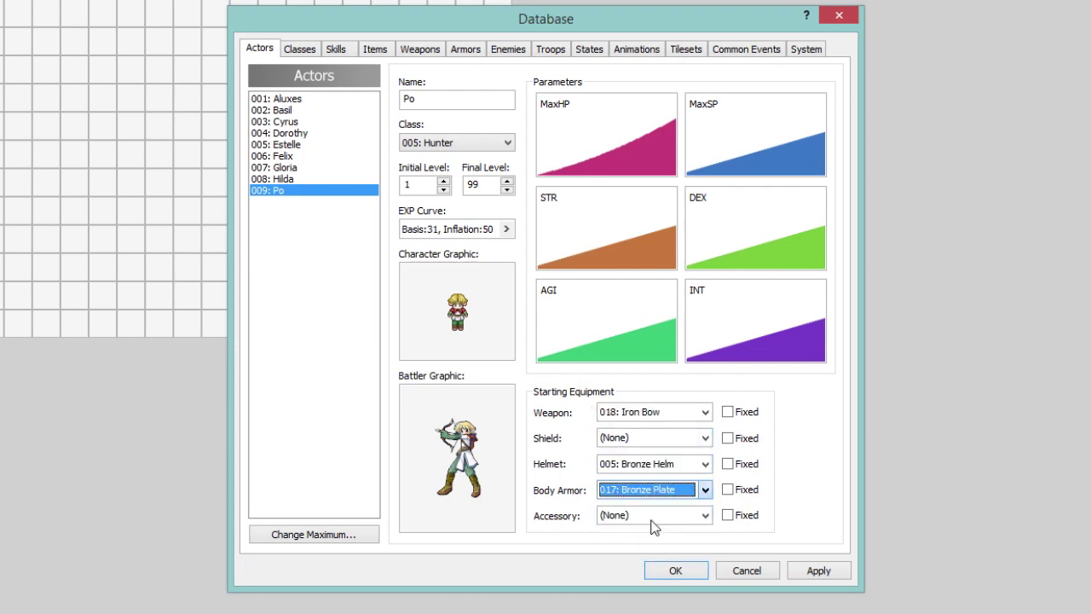
{"action": "left_click", "coordinate": [651, 517]}
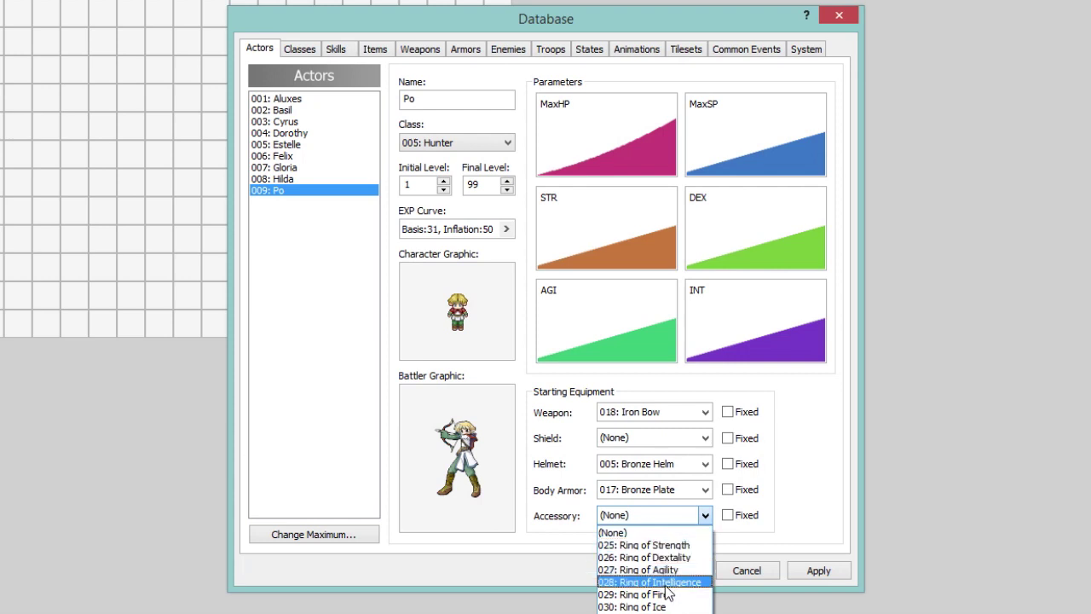
{"action": "left_click", "coordinate": [705, 560]}
{"action": "left_click", "coordinate": [439, 143]}
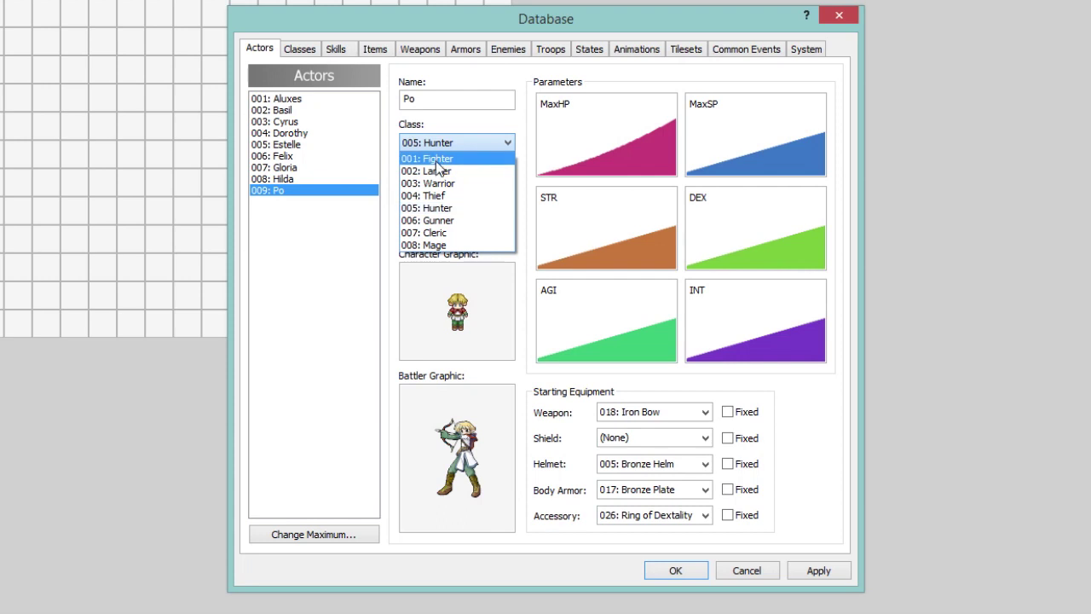
Step: Switch Po back to 001: Fighter with a Bronze Sword and Steel Shield
{"action": "left_click", "coordinate": [436, 160]}
{"action": "left_click", "coordinate": [663, 411]}
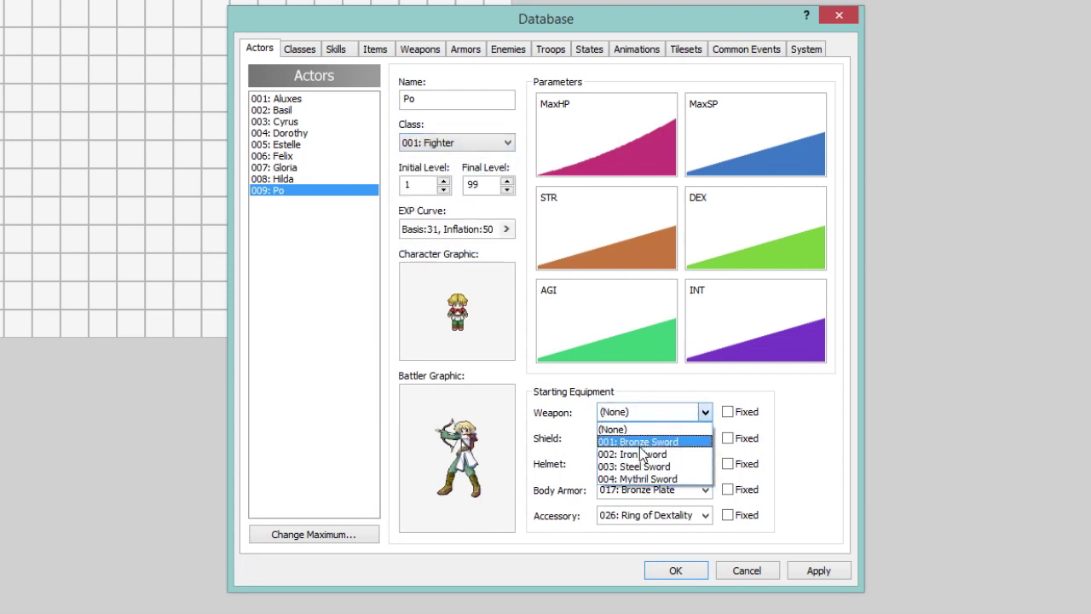
{"action": "left_click", "coordinate": [640, 442]}
{"action": "left_click", "coordinate": [641, 438]}
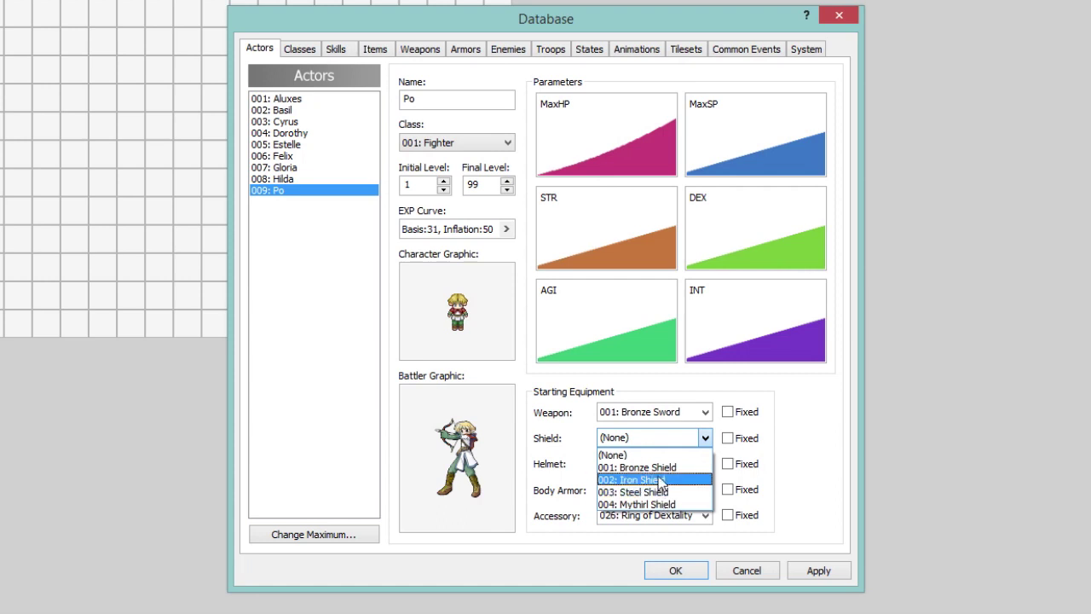
{"action": "left_click", "coordinate": [661, 480]}
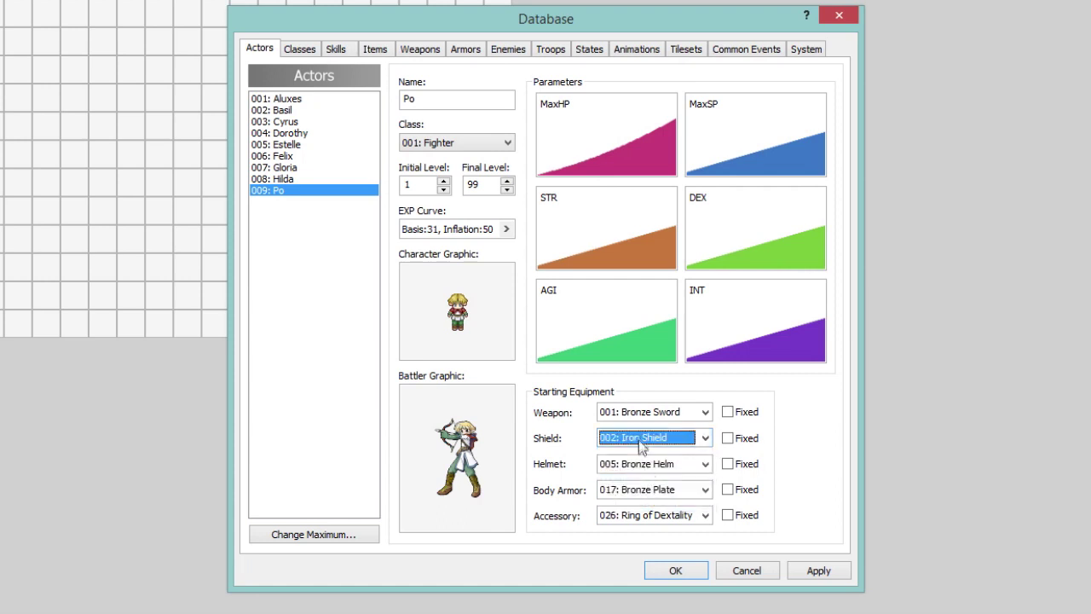
{"action": "key", "text": "Down"}
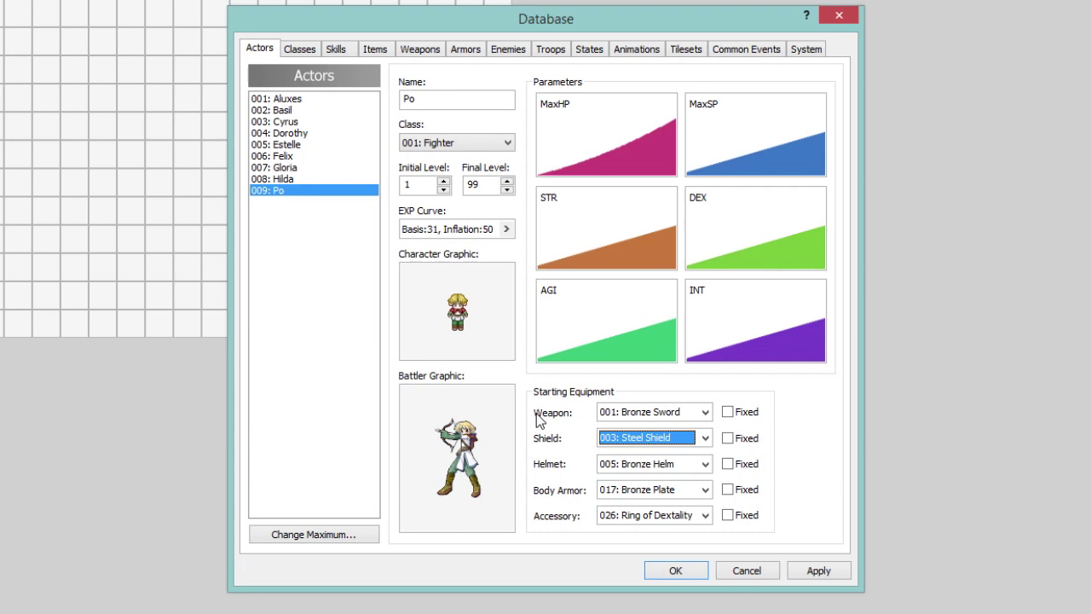
Step: Tick Fixed for Po's Weapon, Shield, Helmet, Body Armor and Accessory starting slots
{"action": "left_click", "coordinate": [755, 416]}
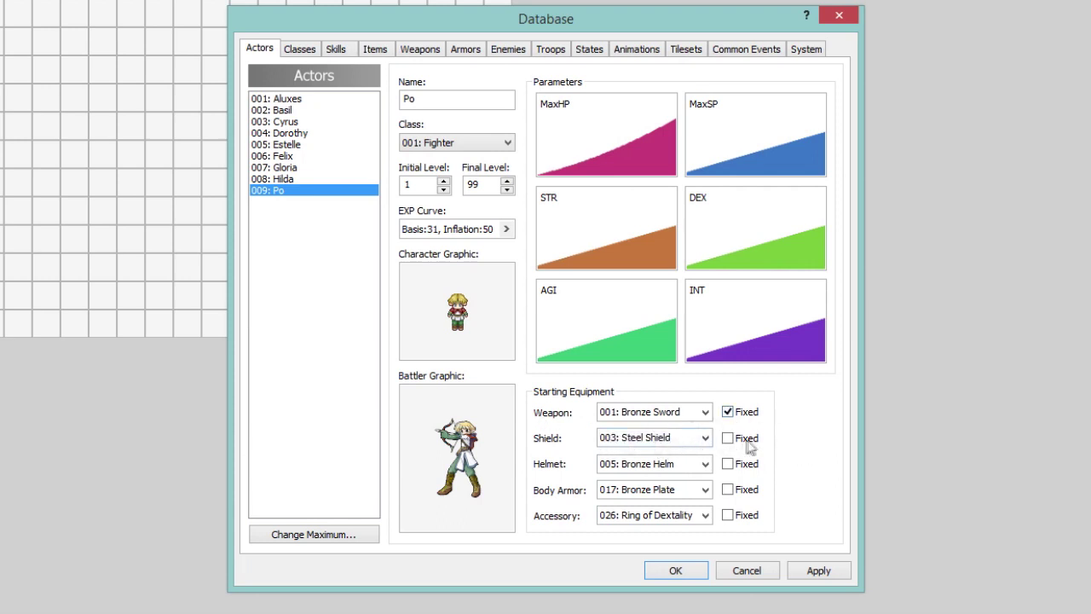
{"action": "left_click", "coordinate": [416, 95]}
{"action": "left_click", "coordinate": [729, 438]}
{"action": "left_click", "coordinate": [731, 466]}
{"action": "left_click", "coordinate": [729, 490]}
{"action": "left_click", "coordinate": [730, 515]}
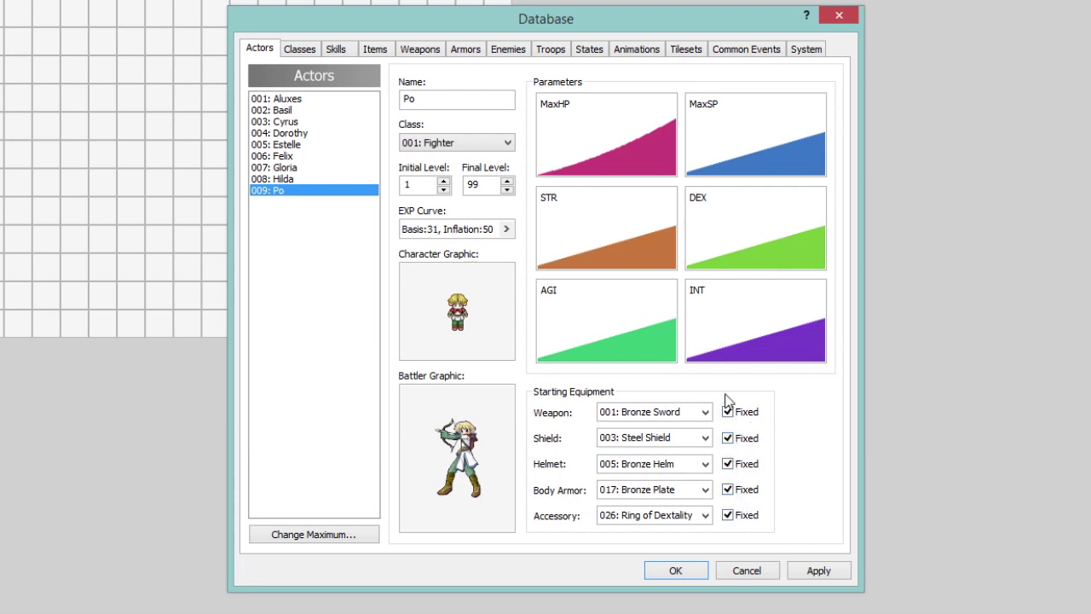